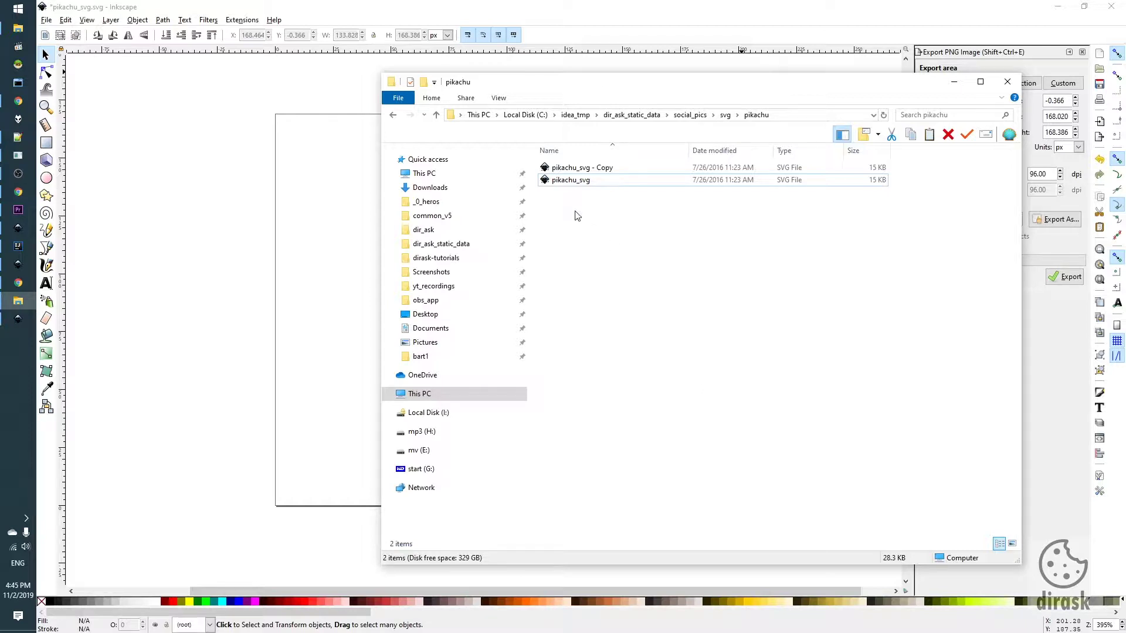
- Open the pikachu_svg file in Inkscape and select the Pikachu group
click(579, 183)
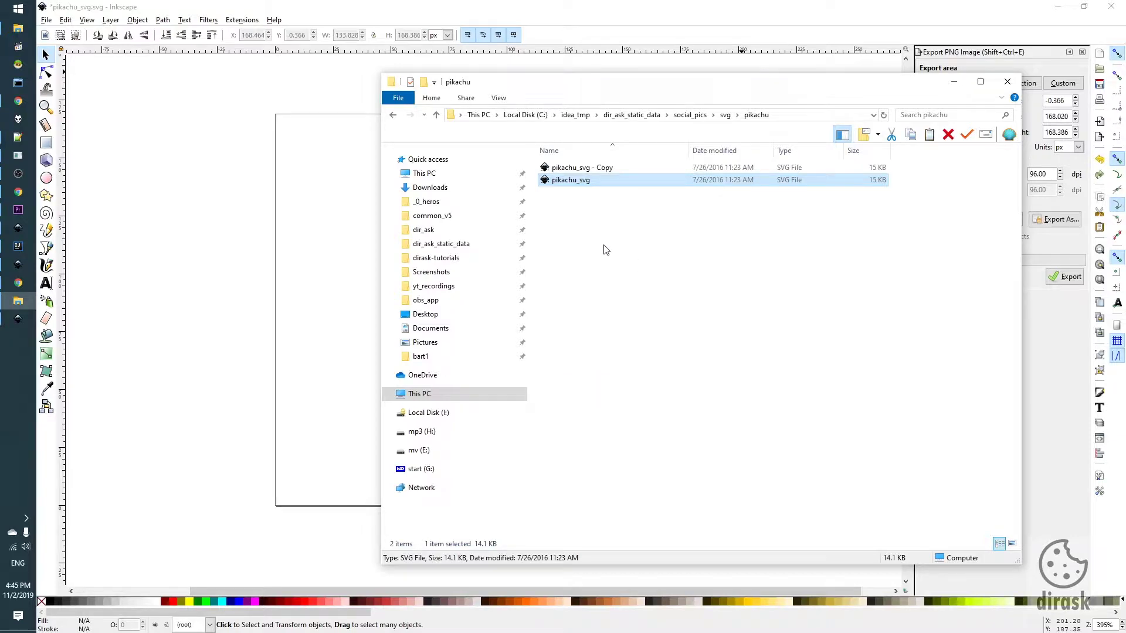
key(Return)
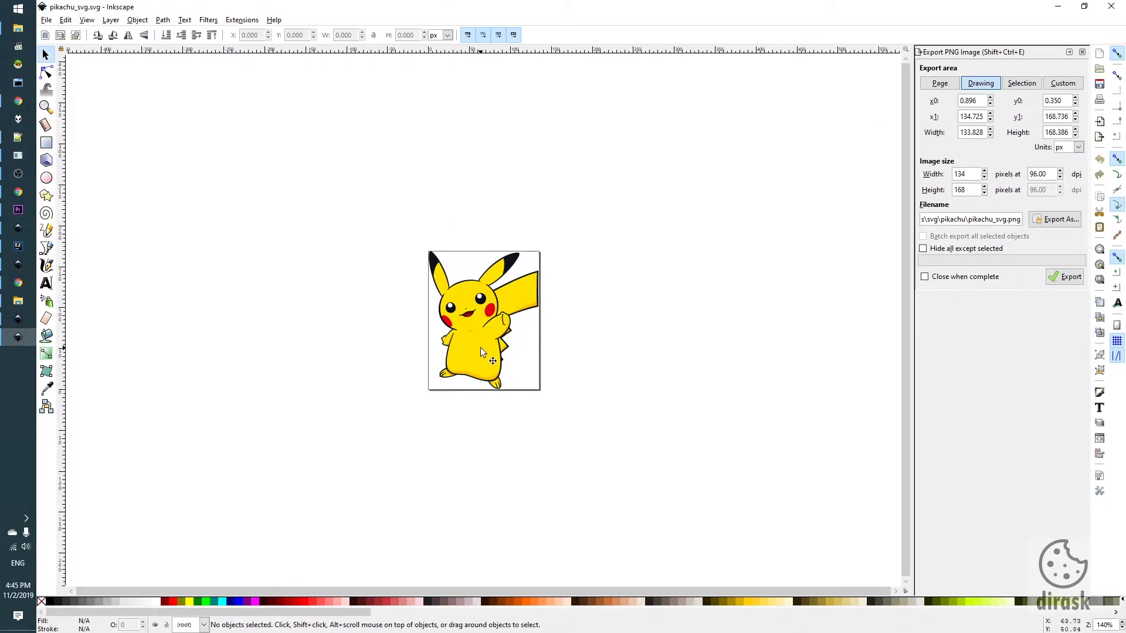
click(480, 347)
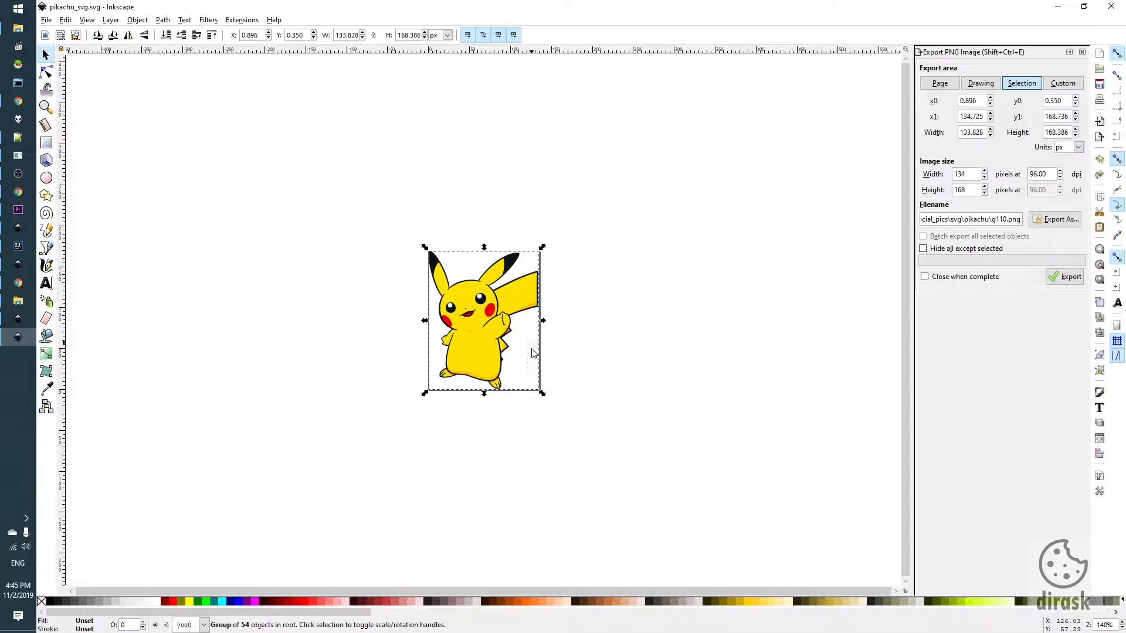
scroll(528, 387, up, 1)
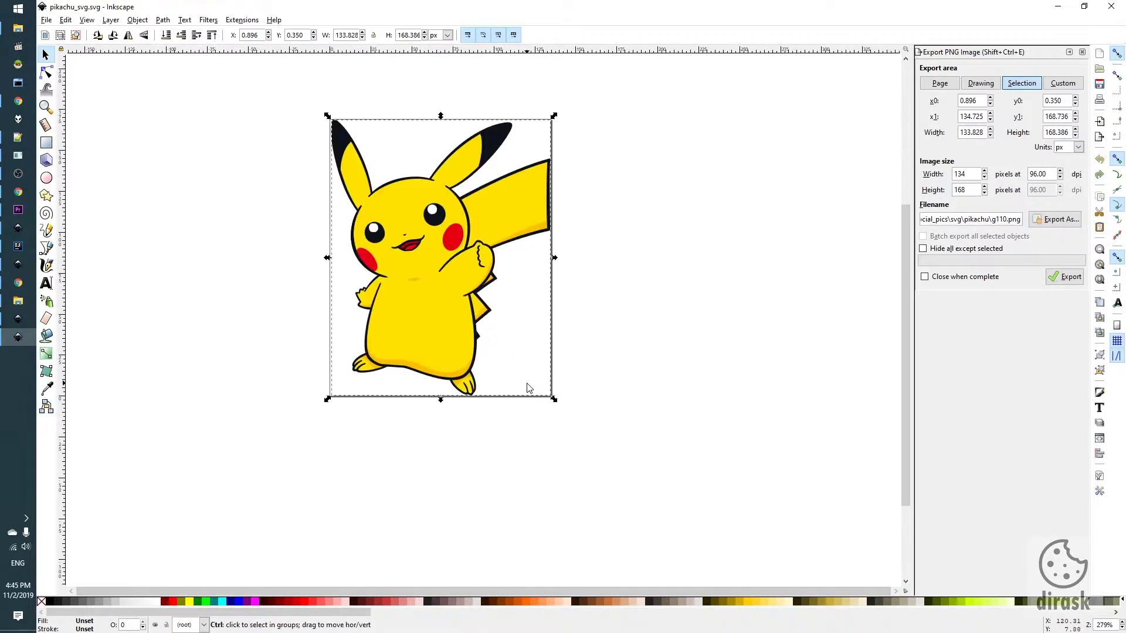
scroll(526, 385, up, 1)
scroll(517, 379, up, 1)
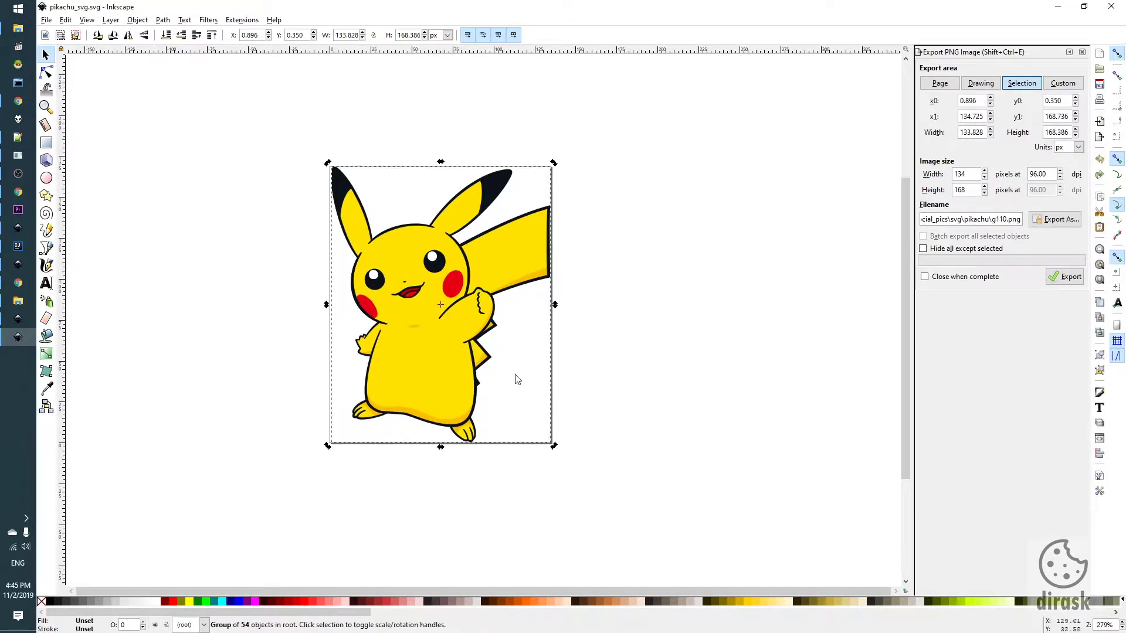
- Enter the Pikachu group and move all of its paths together onto the empty canvas right of the page
key(Escape)
double_click(431, 353)
key(ctrl+a)
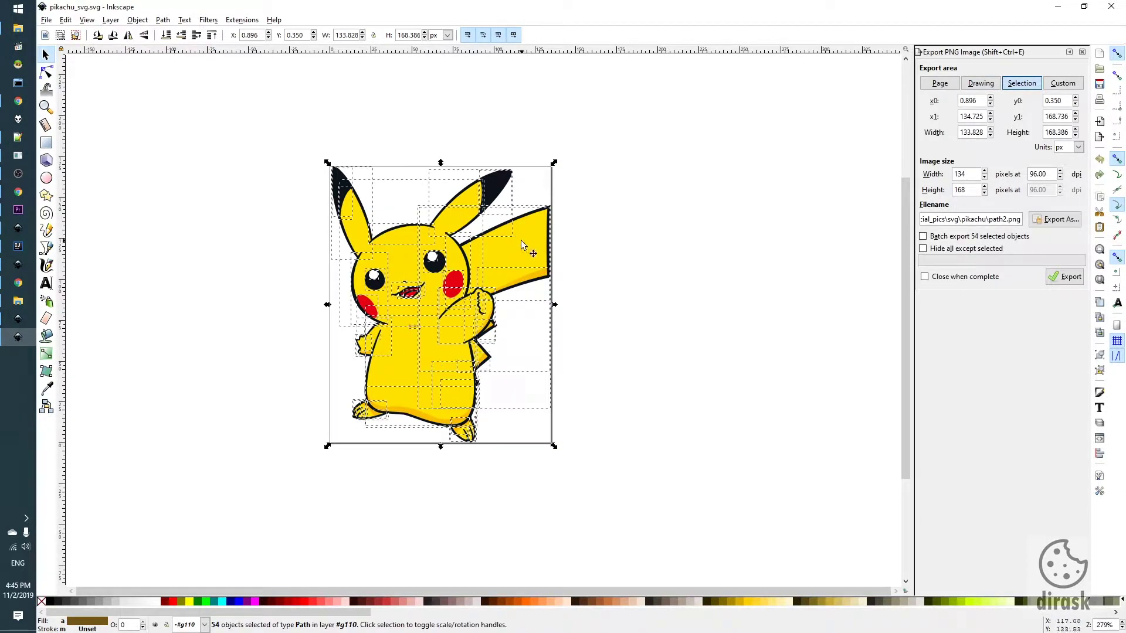
drag(523, 245, 802, 228)
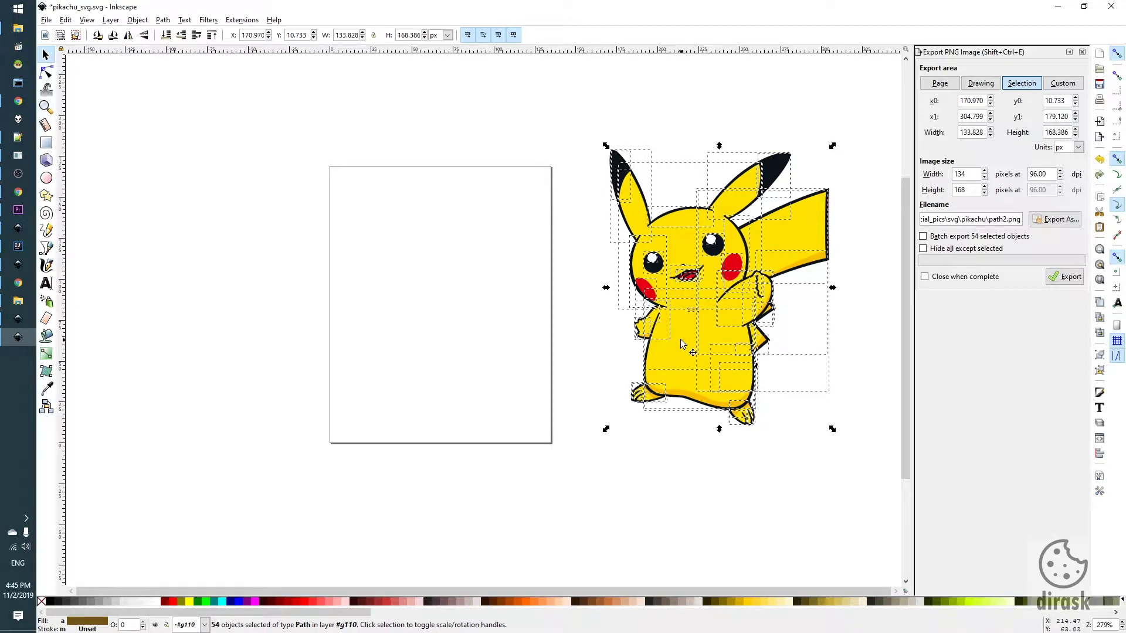
drag(568, 121, 599, 163)
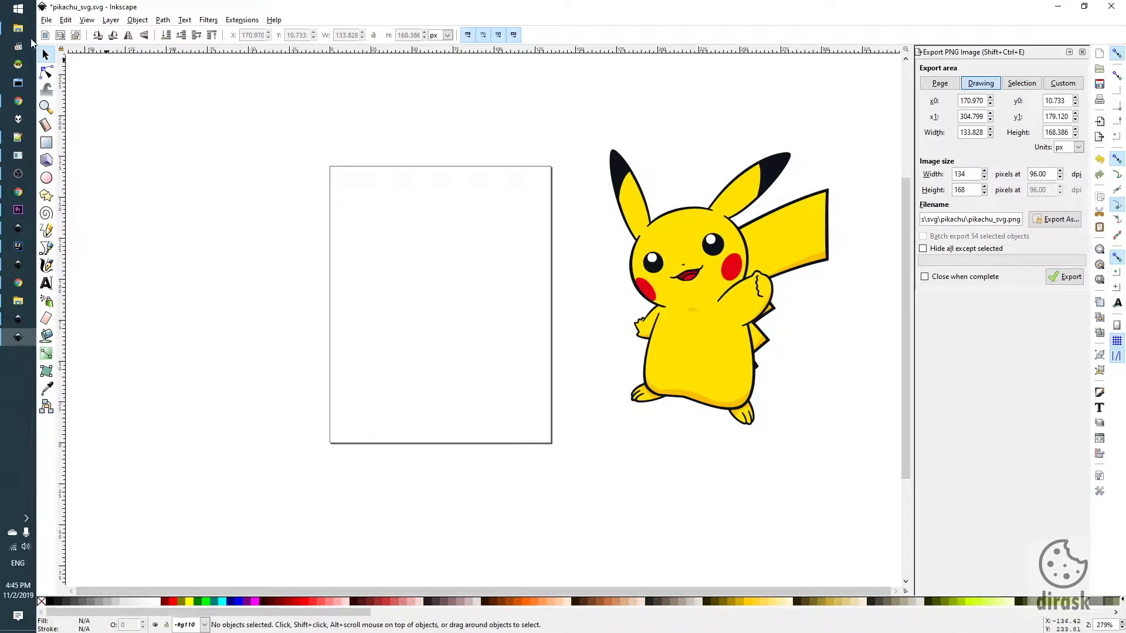
- Select all the Pikachu paths and combine them into one group
key(ctrl+a)
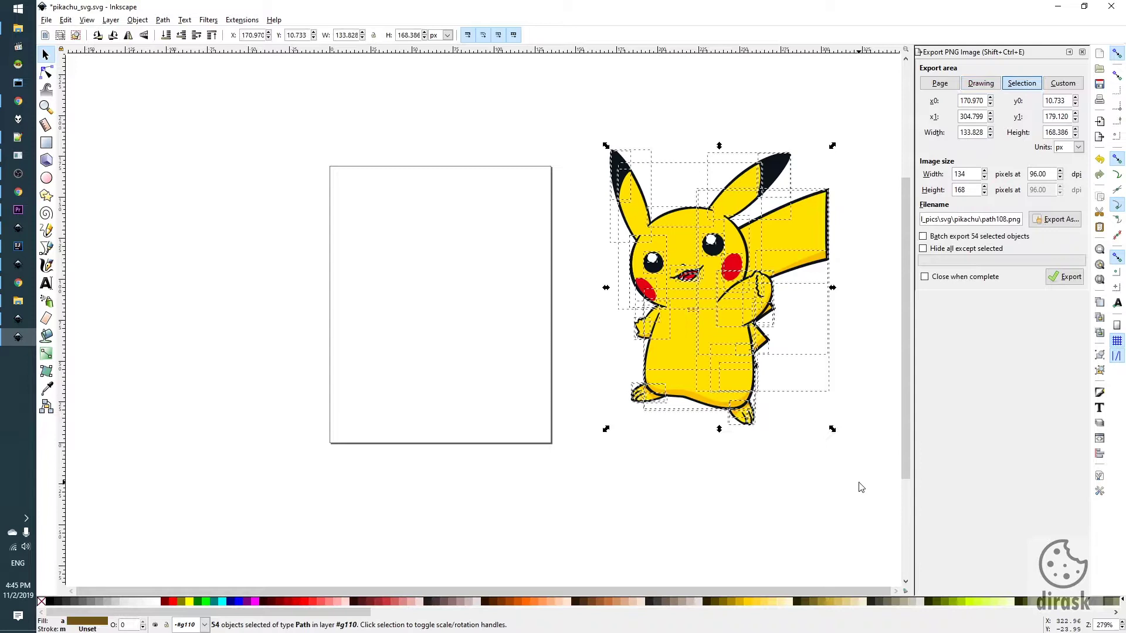
click(136, 20)
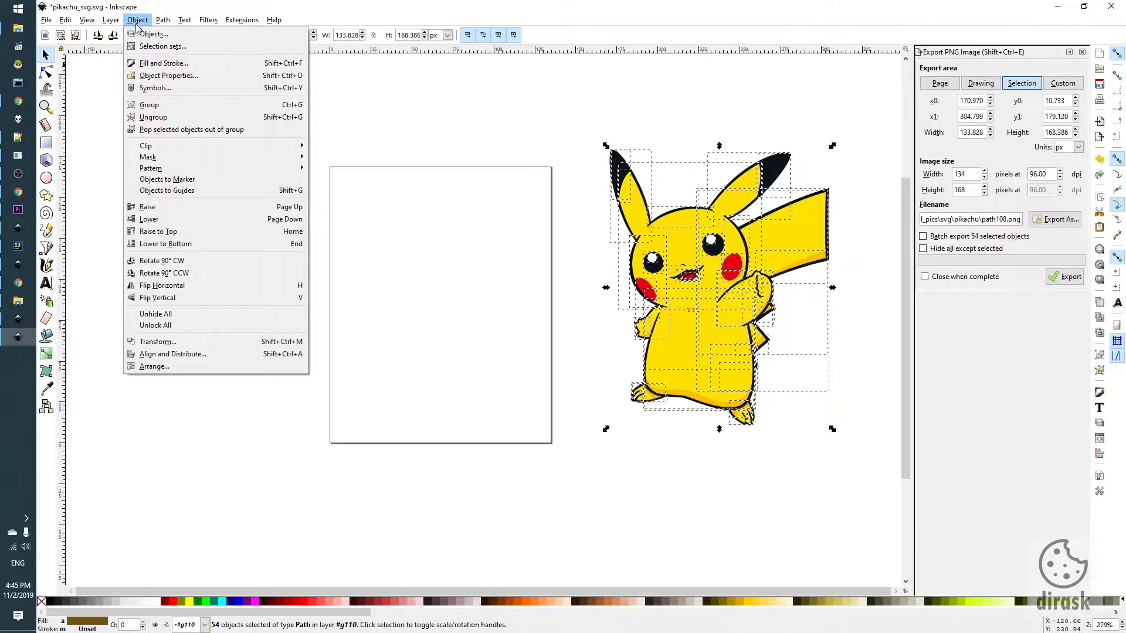
click(206, 106)
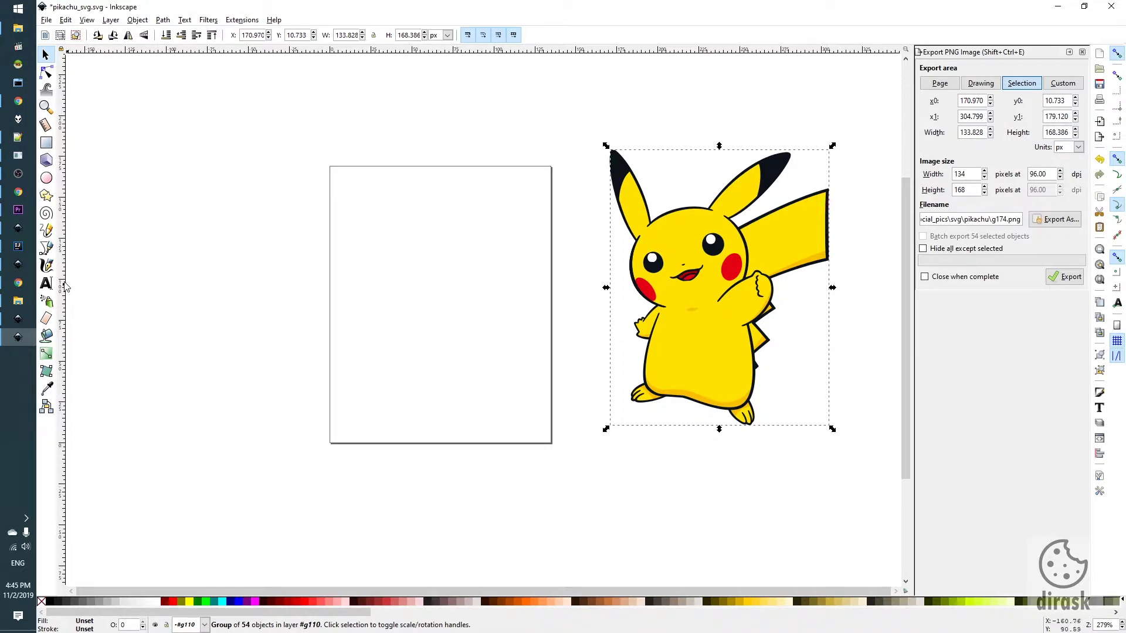
- Draw a green rectangle about 116 by 96 px inside the page and shift it slightly up and left
click(46, 142)
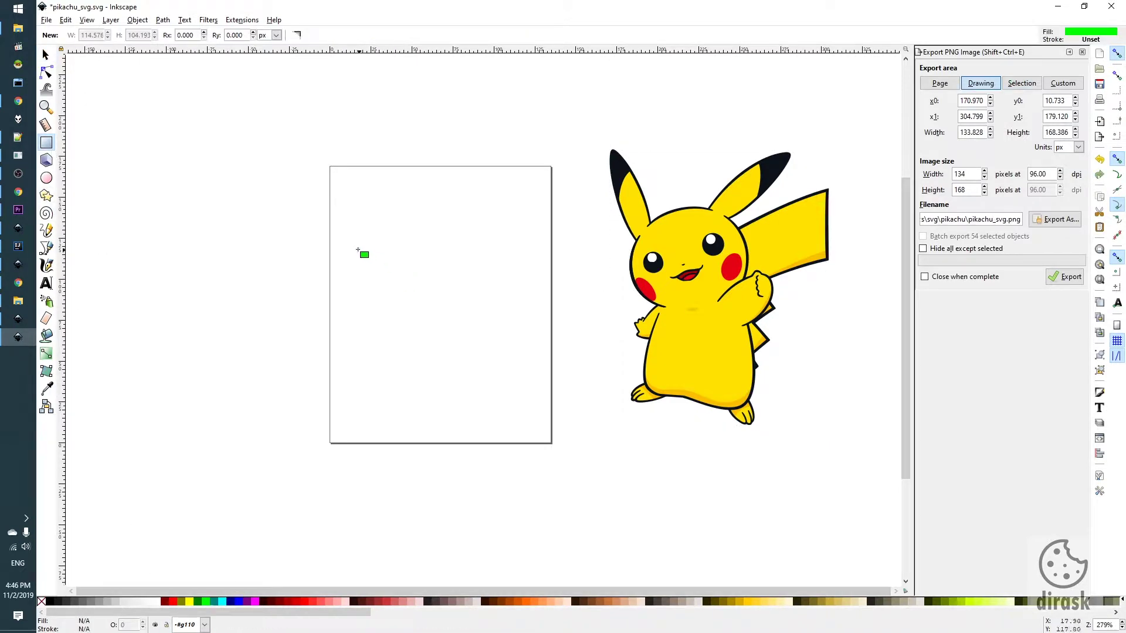
mouse_move(350, 238)
mouse_down()
mouse_move(486, 369)
mouse_move(539, 395)
mouse_up()
key(s)
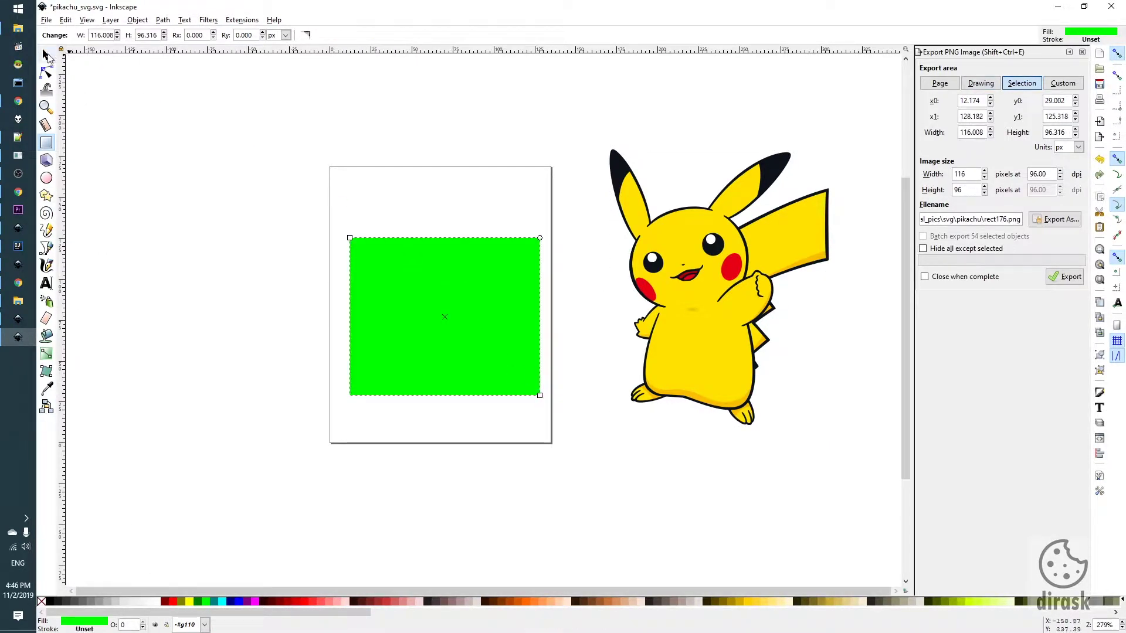
drag(452, 277, 438, 248)
click(114, 20)
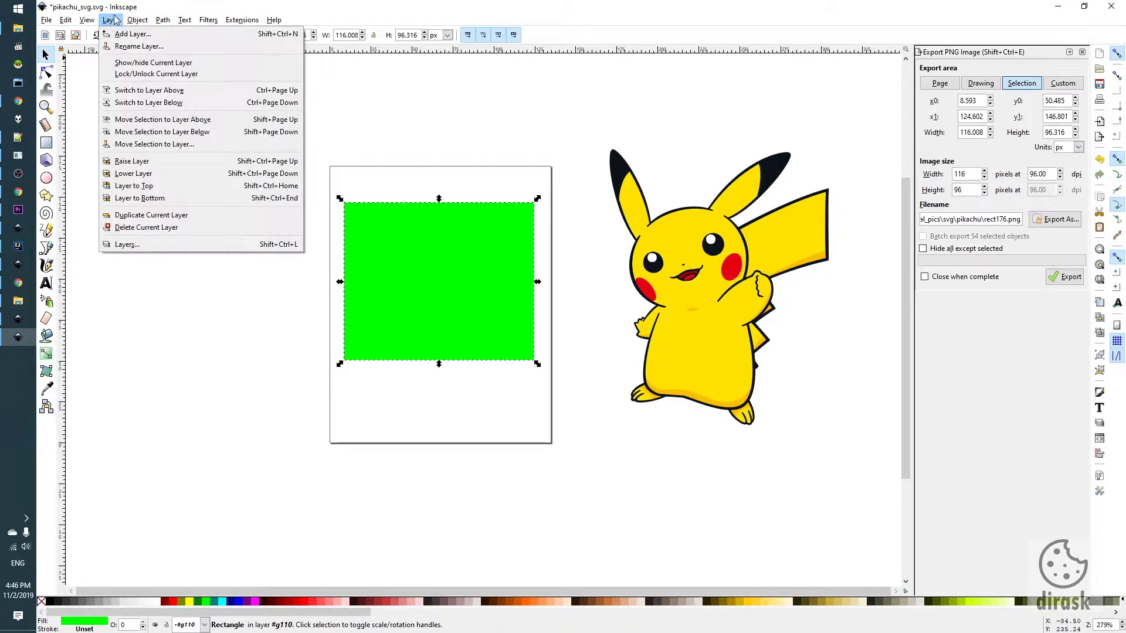
click(141, 32)
click(571, 357)
- Select the Pikachu group and add a new layer named Layer 2 above the current one
click(677, 336)
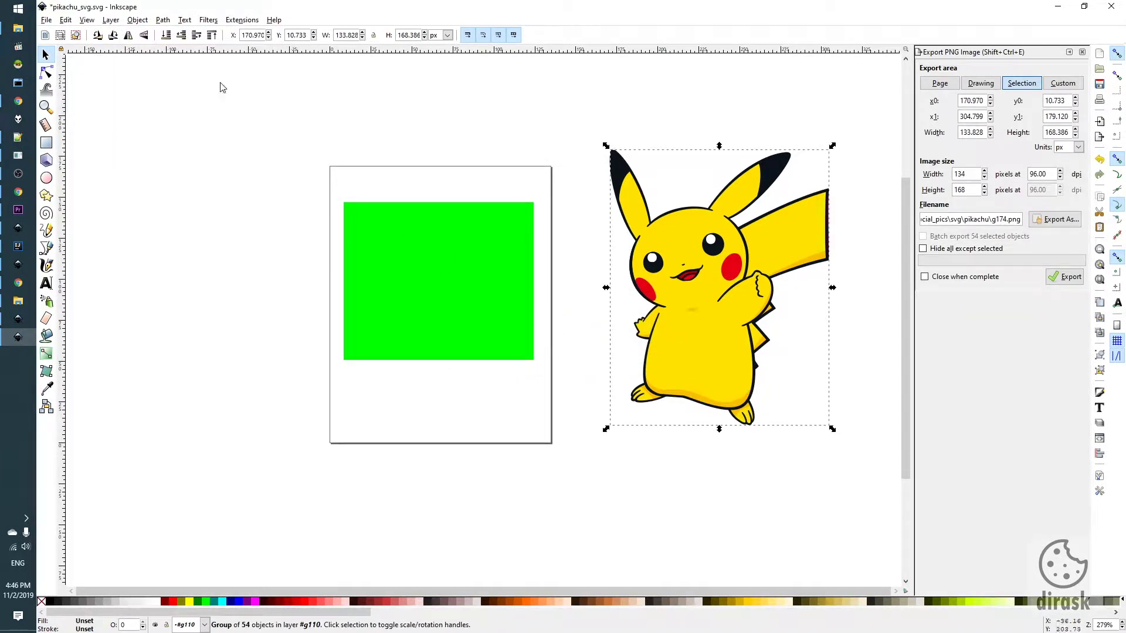
click(111, 20)
click(141, 31)
click(593, 324)
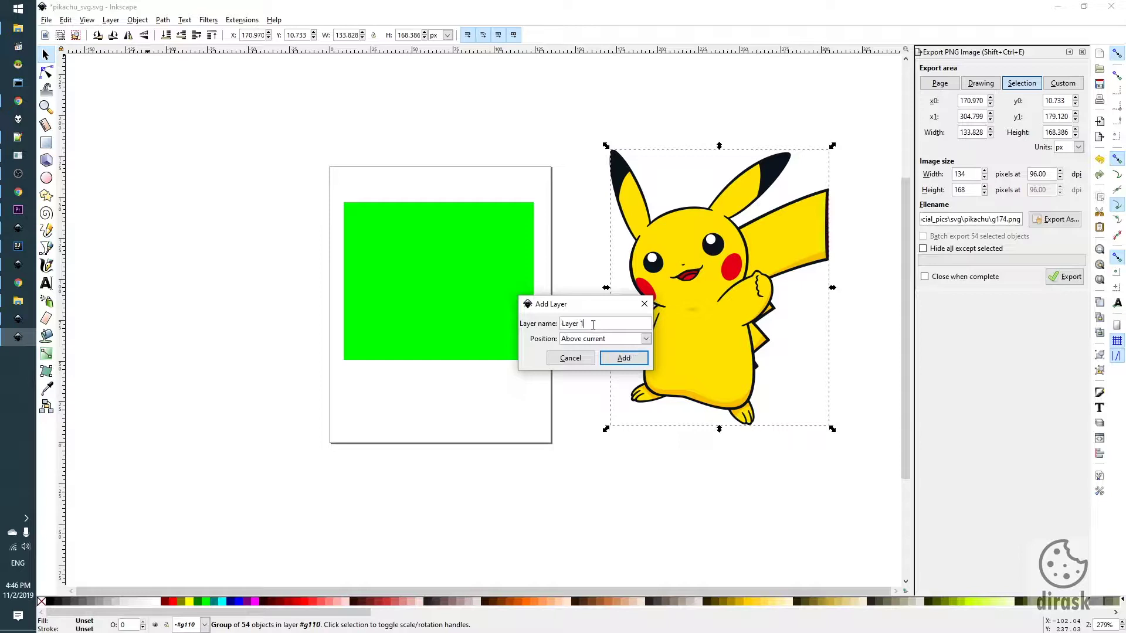
click(624, 358)
- Enter the outer group and move the Pikachu group so it overlaps the green rectangle
click(660, 331)
double_click(689, 349)
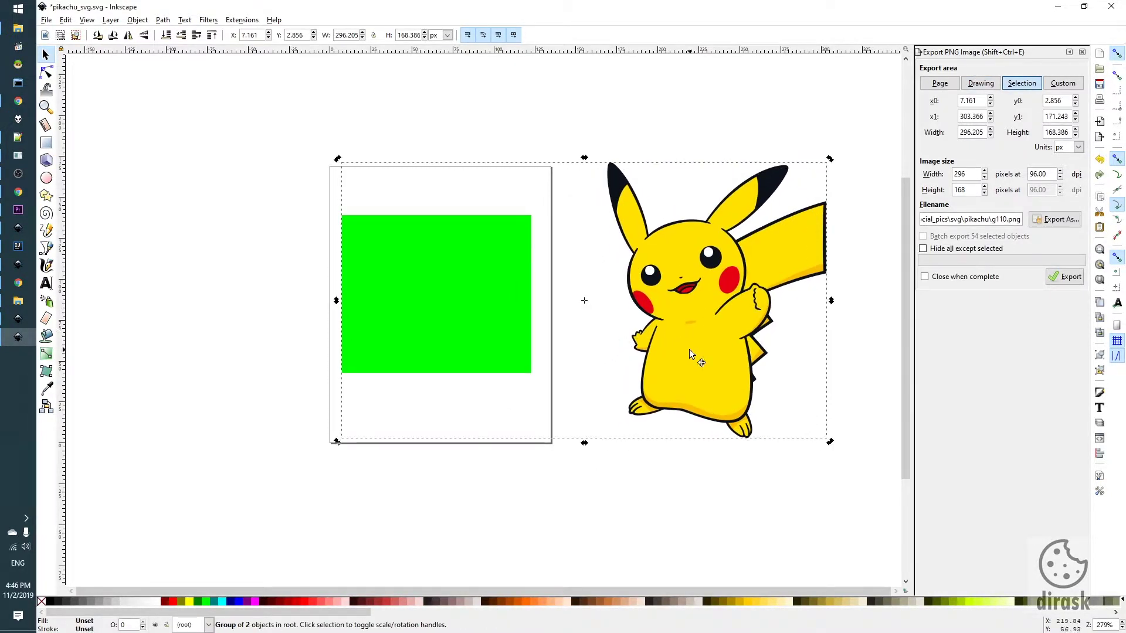
click(688, 350)
drag(688, 350, 530, 404)
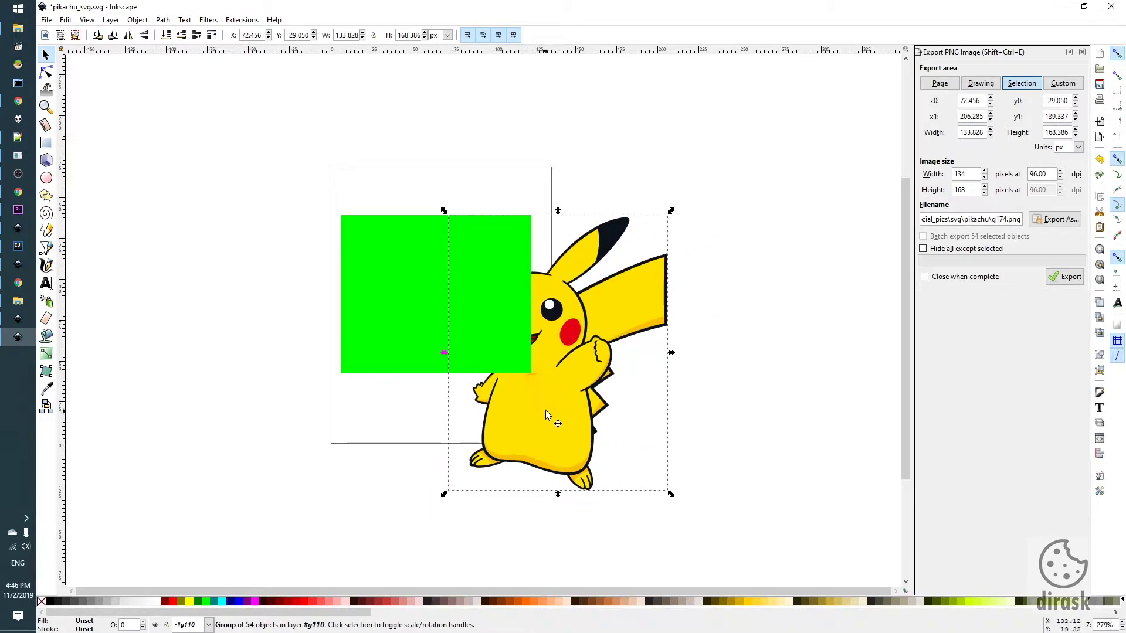
- Move the Pikachu group to Layer 2 and shift it slightly up and right
right_click(523, 414)
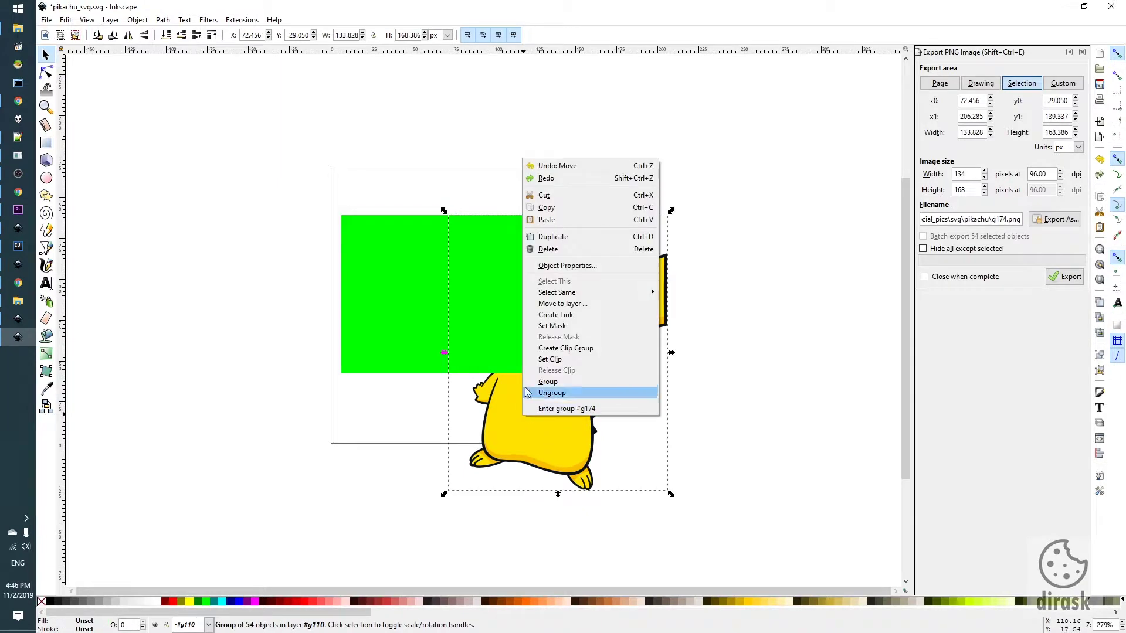
click(563, 304)
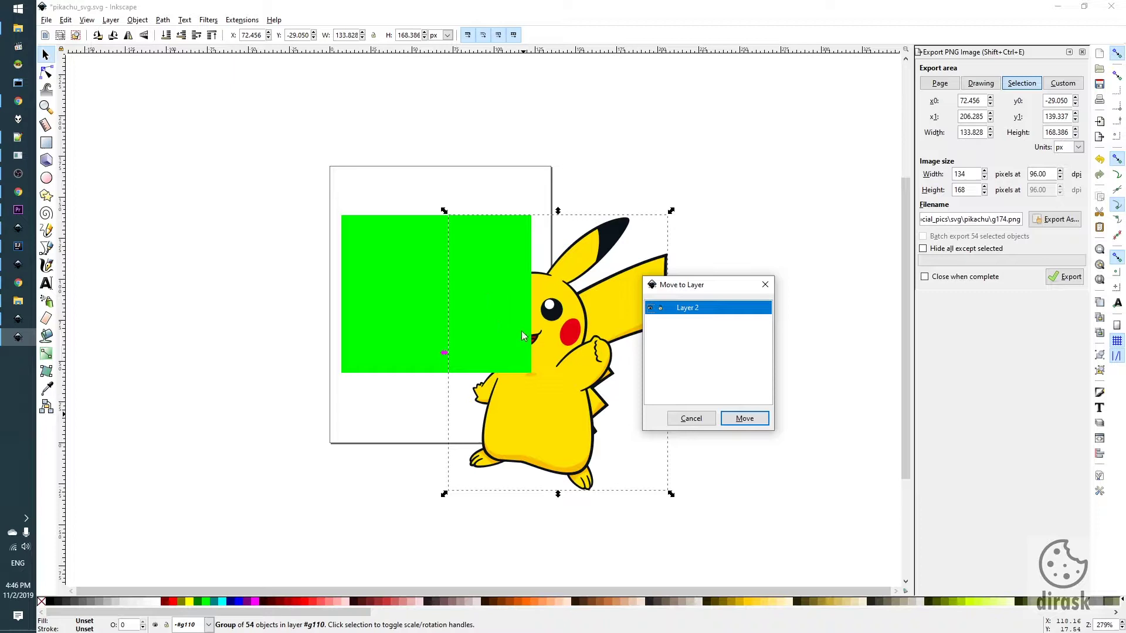
click(747, 421)
drag(551, 376, 564, 364)
- Reposition and resize the green rectangle to about 153 by 184 px so it frames the whole Pikachu as a background
drag(388, 290, 407, 259)
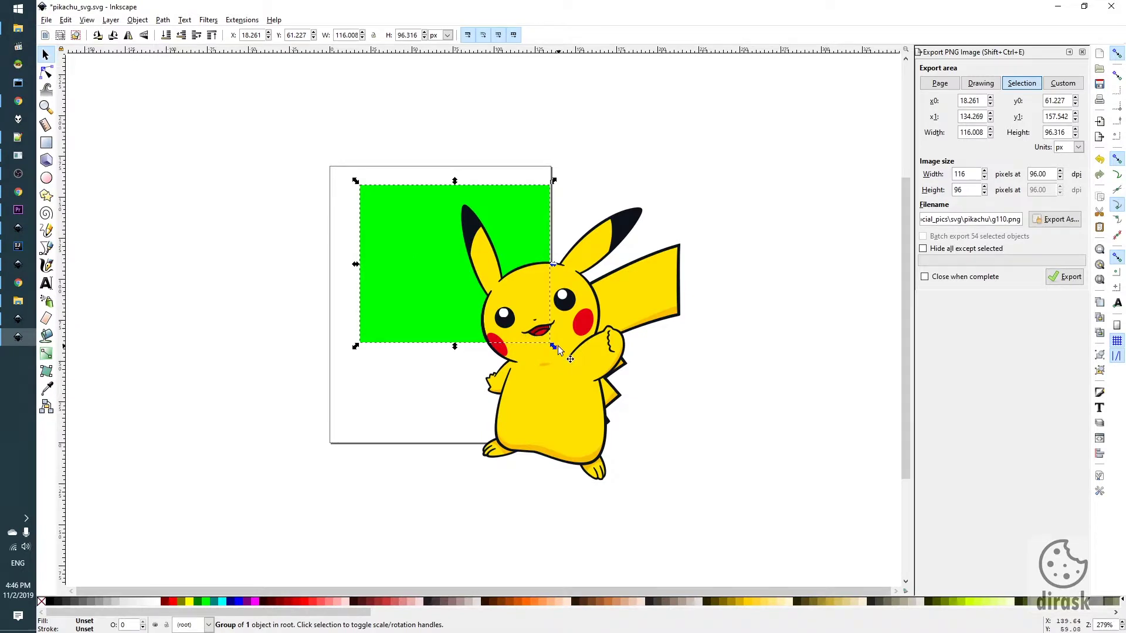
drag(556, 345, 578, 435)
drag(457, 346, 539, 353)
drag(670, 448, 701, 499)
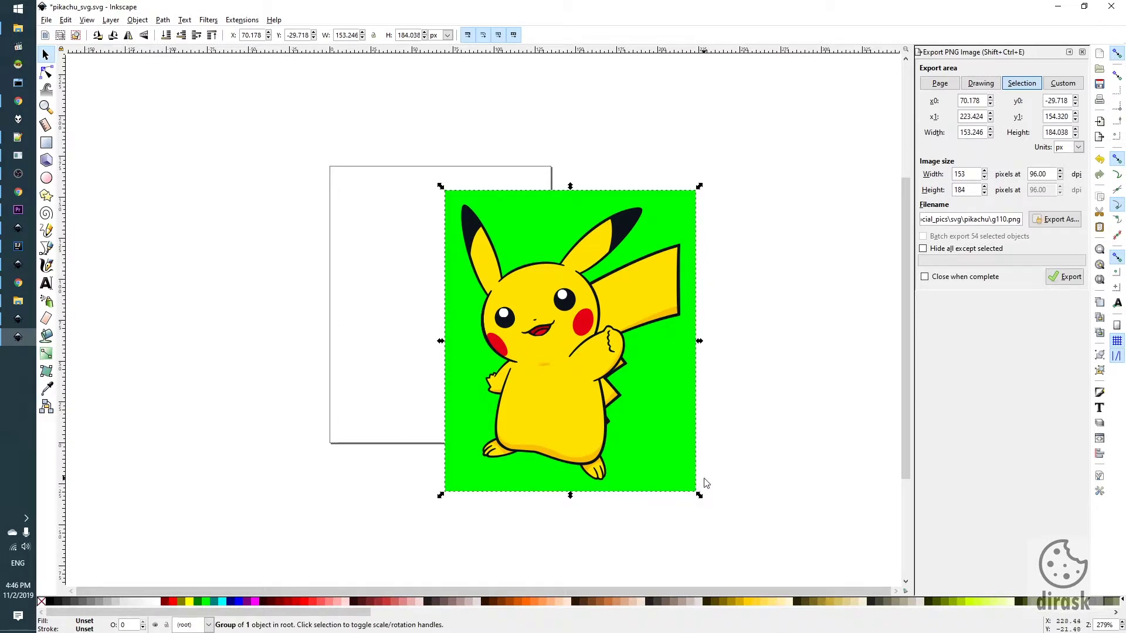
- Select the Pikachu group and the green background rectangle together
click(532, 294)
click(660, 326)
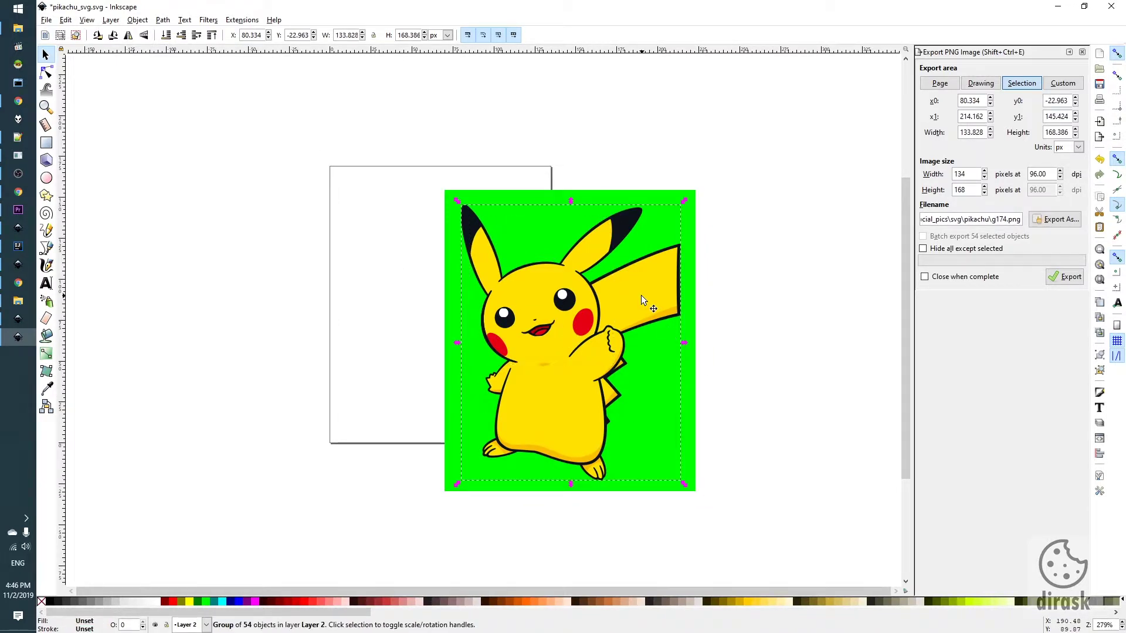
click(688, 269)
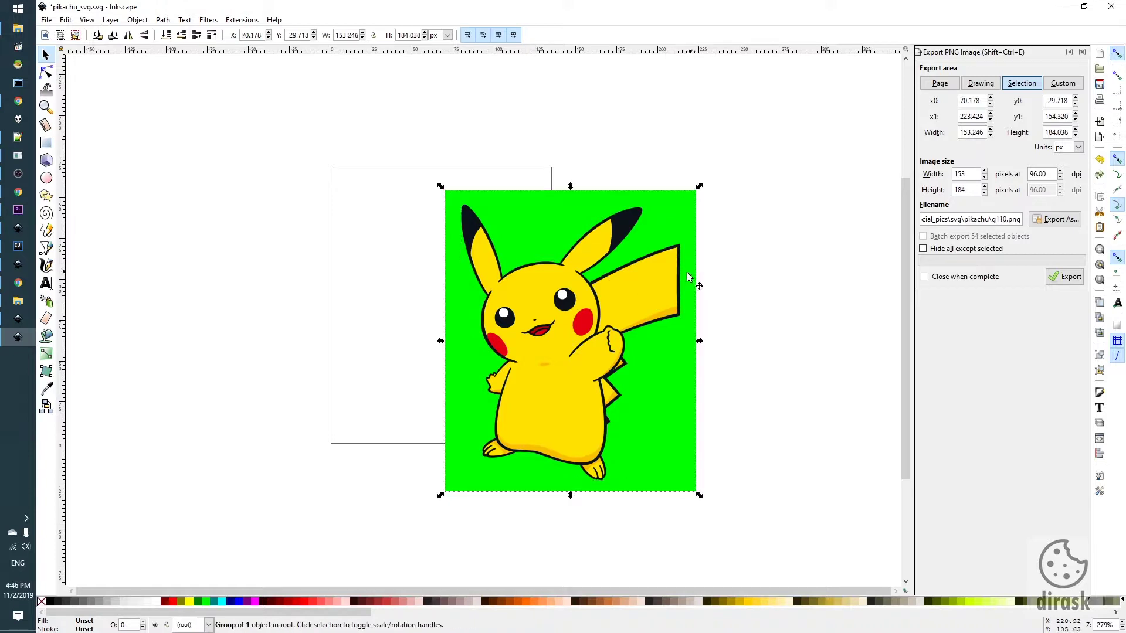
click(631, 301)
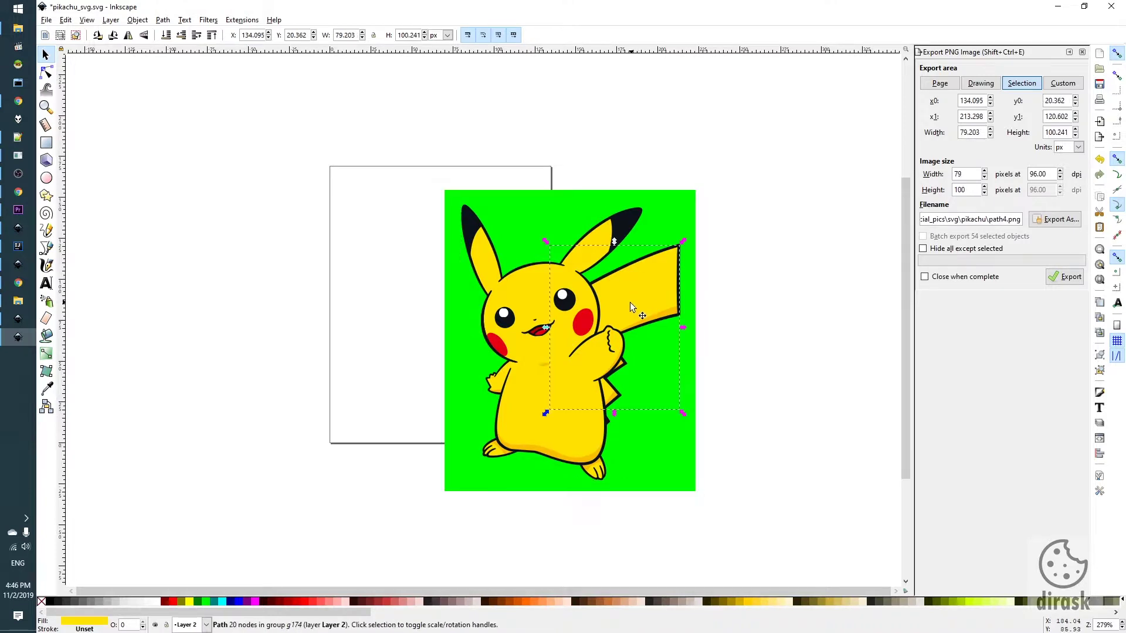
shift+click(491, 194)
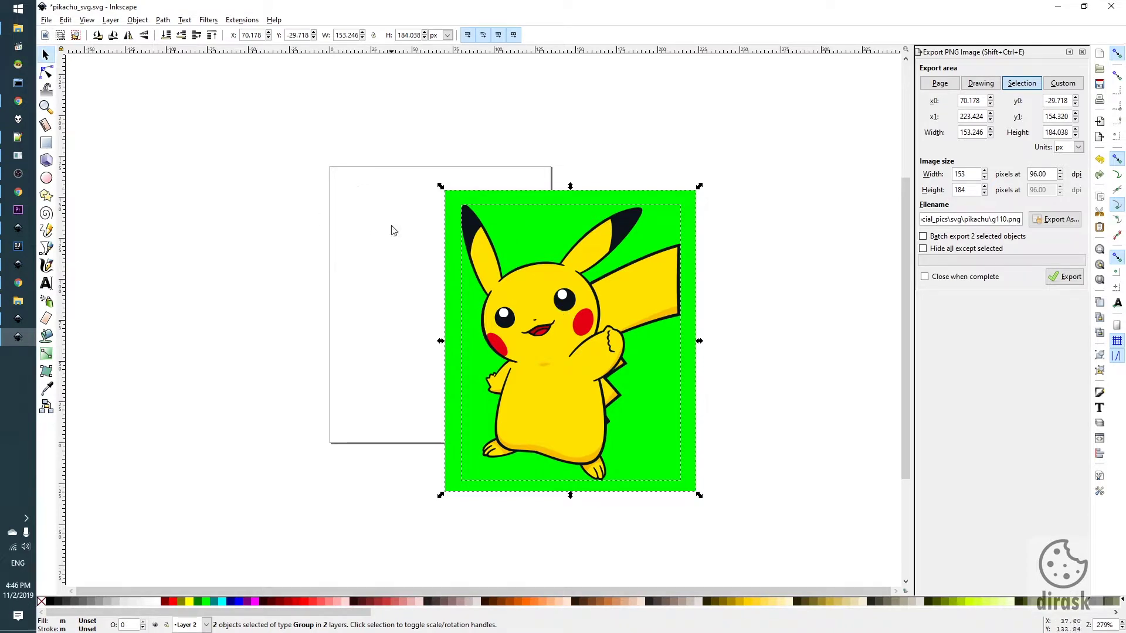
- Resize the page to the selected Pikachu and background in the document properties, then deselect everything
click(46, 20)
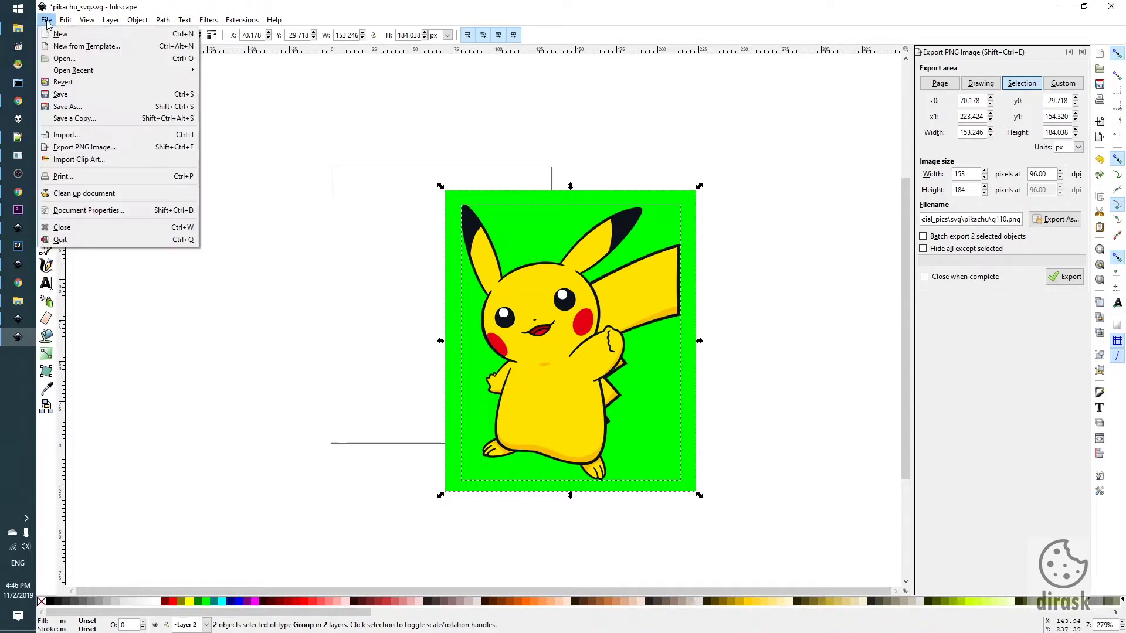
click(125, 211)
drag(1002, 105, 774, 89)
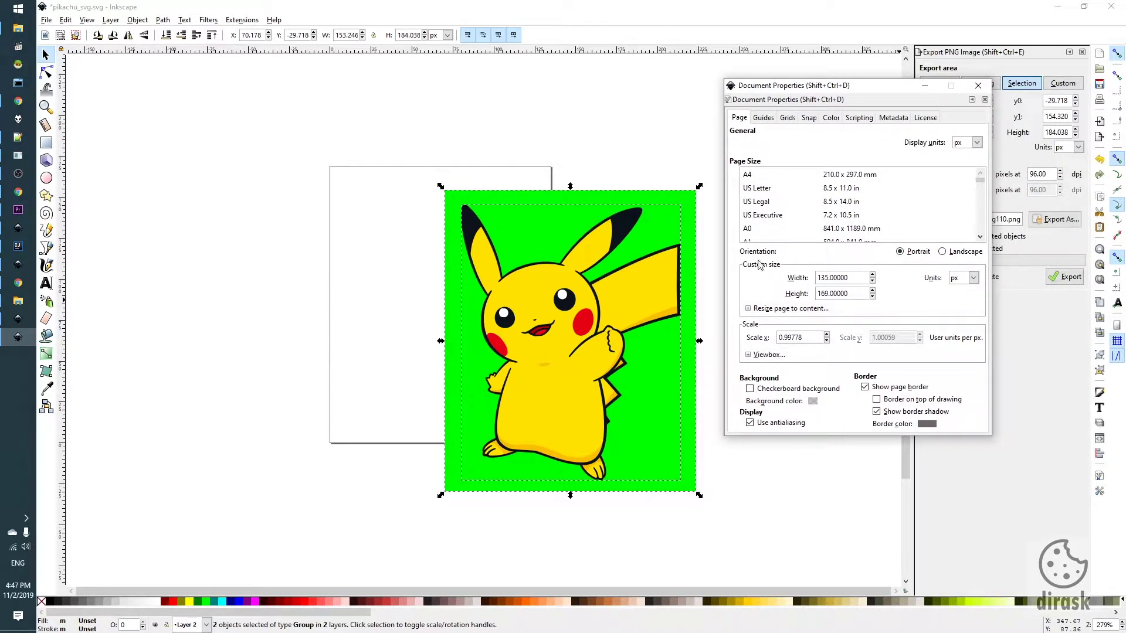
click(749, 309)
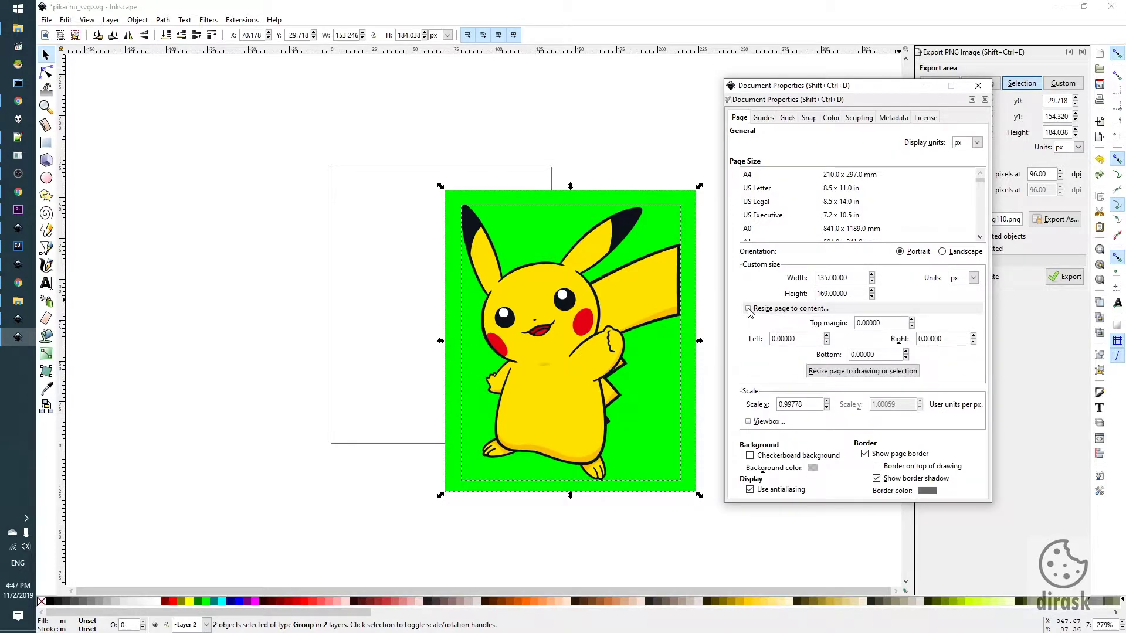
click(856, 372)
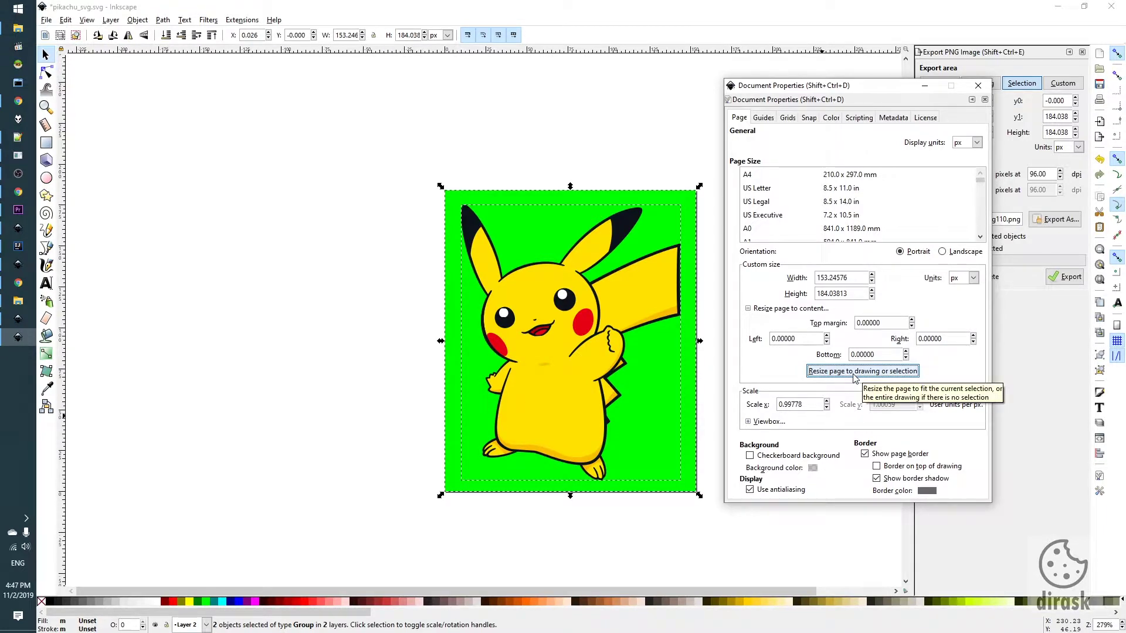
click(701, 206)
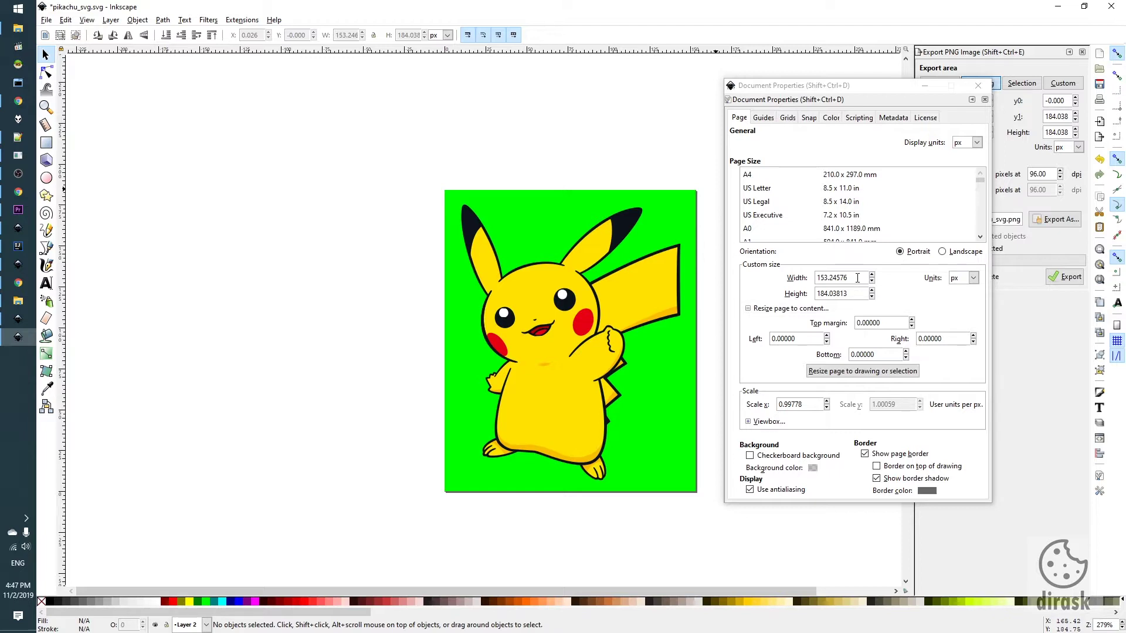
scroll(676, 372, down, 2)
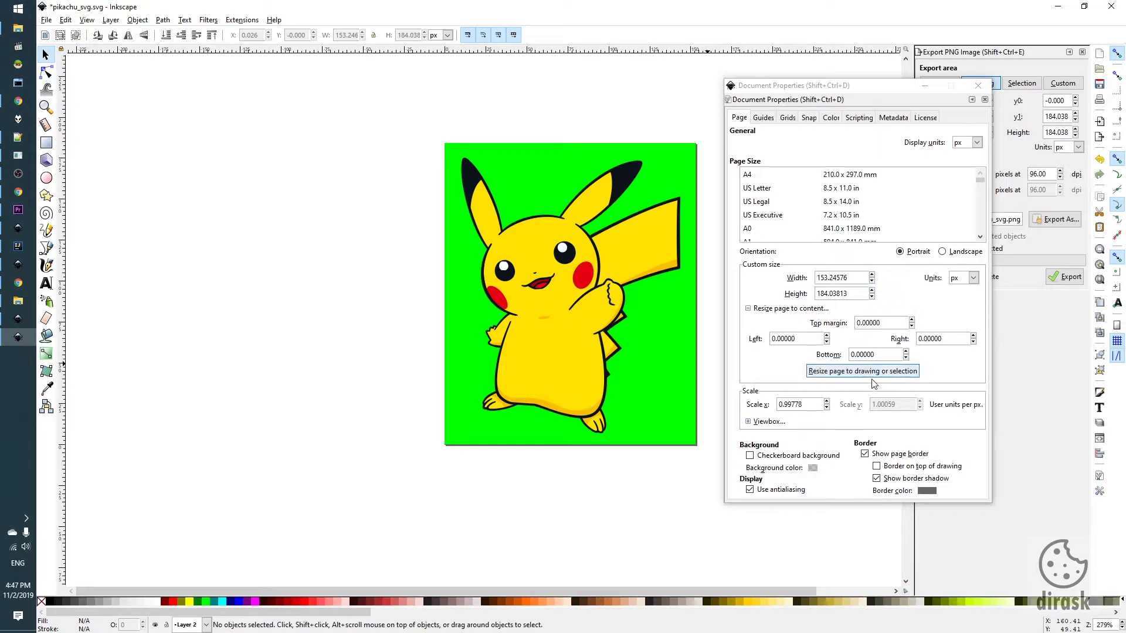
- Expand the viewbox settings and set the document's X scale to 1.29778 user units per px
click(748, 422)
click(748, 422)
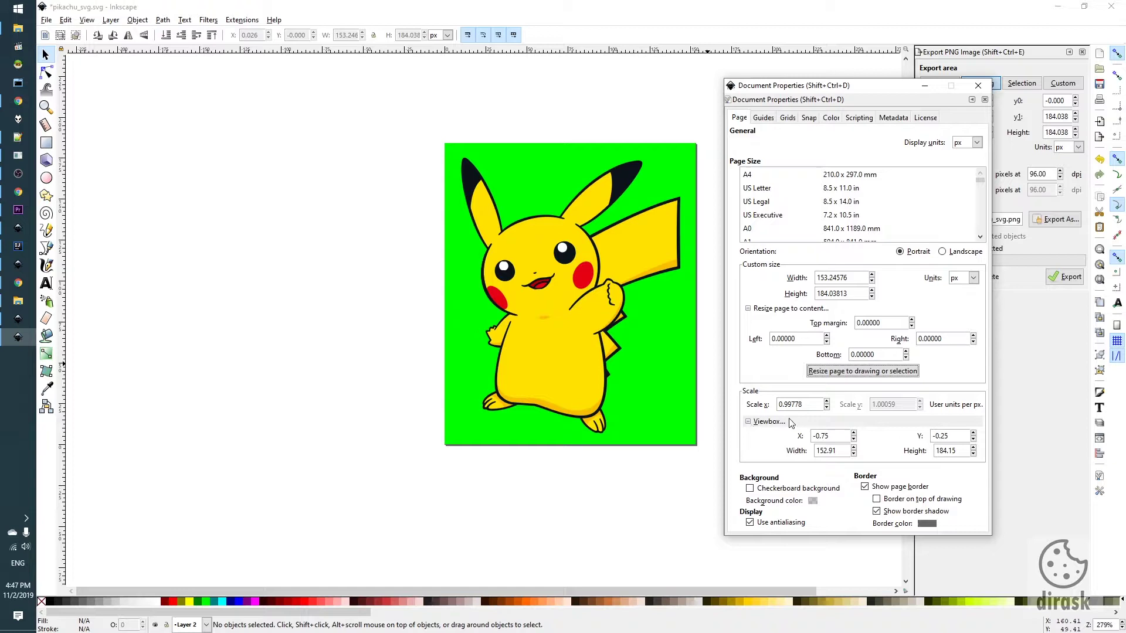
click(826, 402)
click(827, 402)
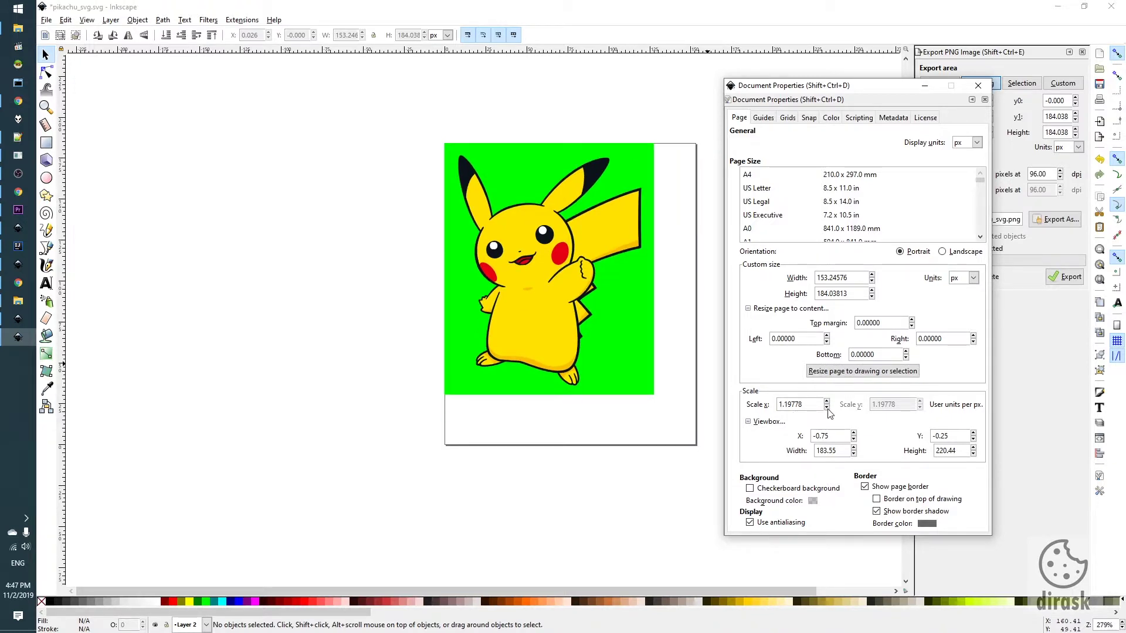
click(827, 408)
click(826, 402)
click(826, 402)
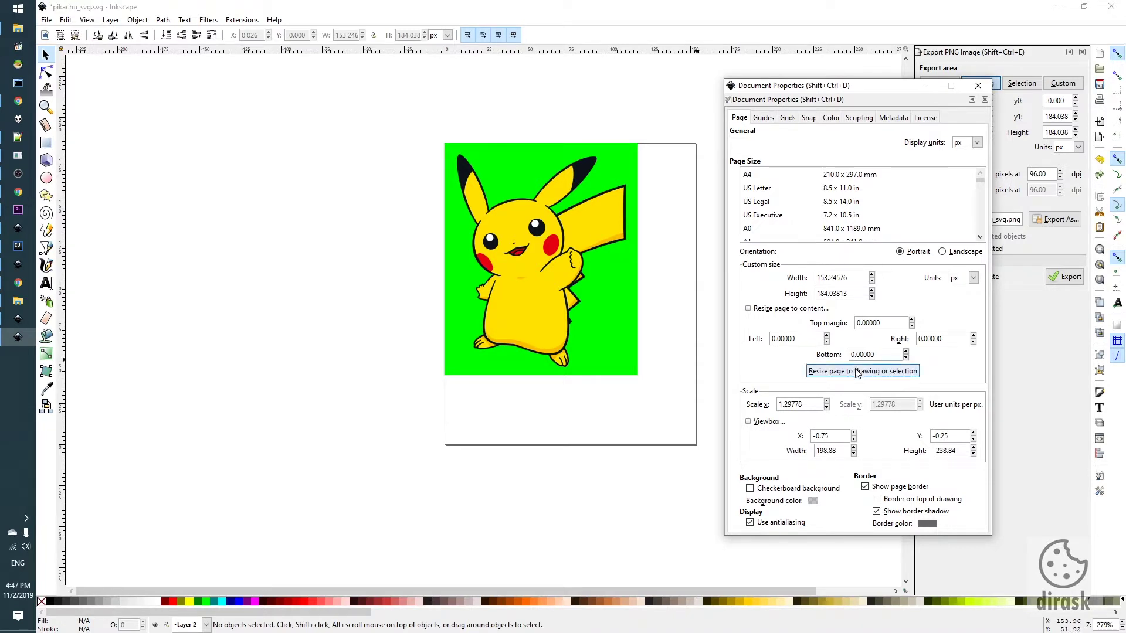
- Resize the page to the drawing and set the document's X scale to 0.79778 user units per px
click(838, 375)
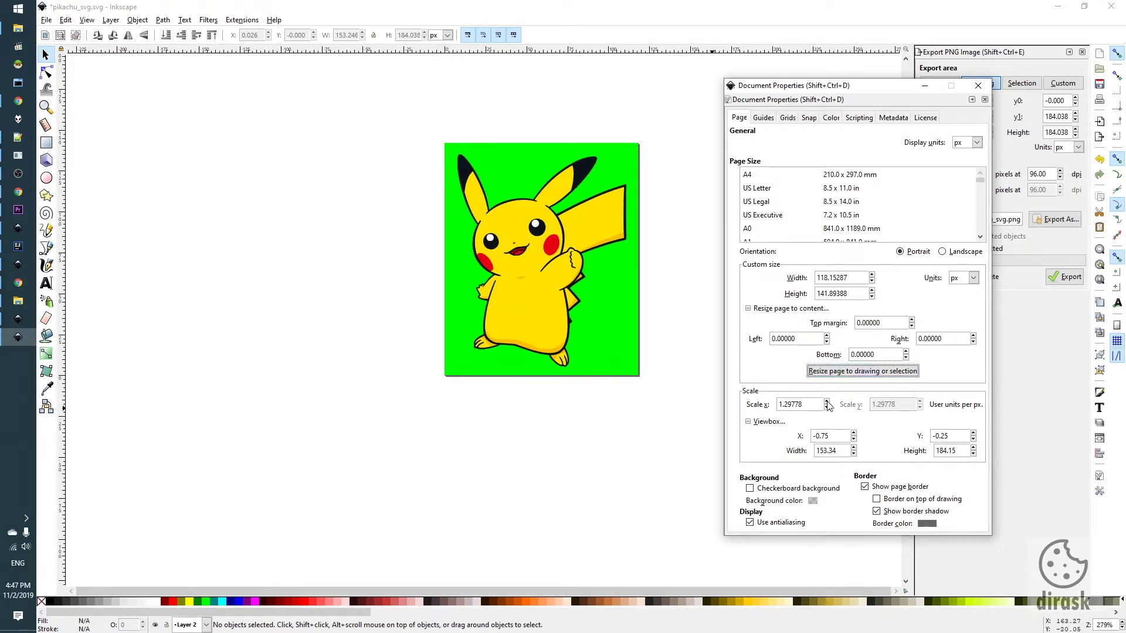
click(827, 402)
click(826, 407)
click(826, 407)
click(827, 408)
click(827, 408)
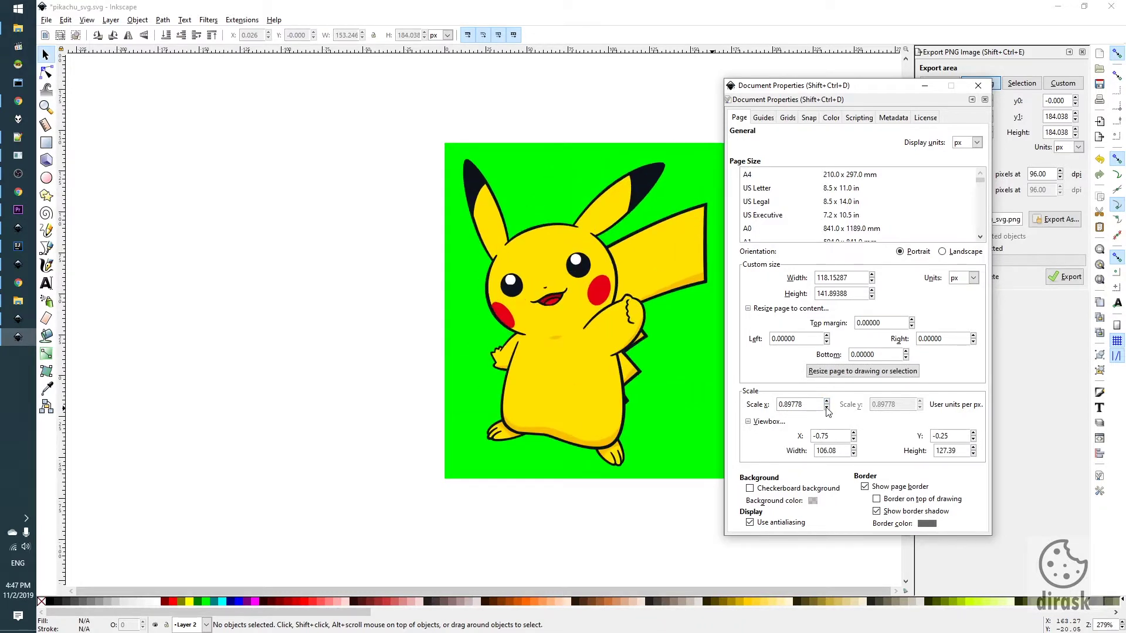
click(827, 408)
click(826, 407)
- Resize the page to fit the rescaled Pikachu drawing and check how the page border meets the green background
scroll(632, 277, down, 1)
click(706, 590)
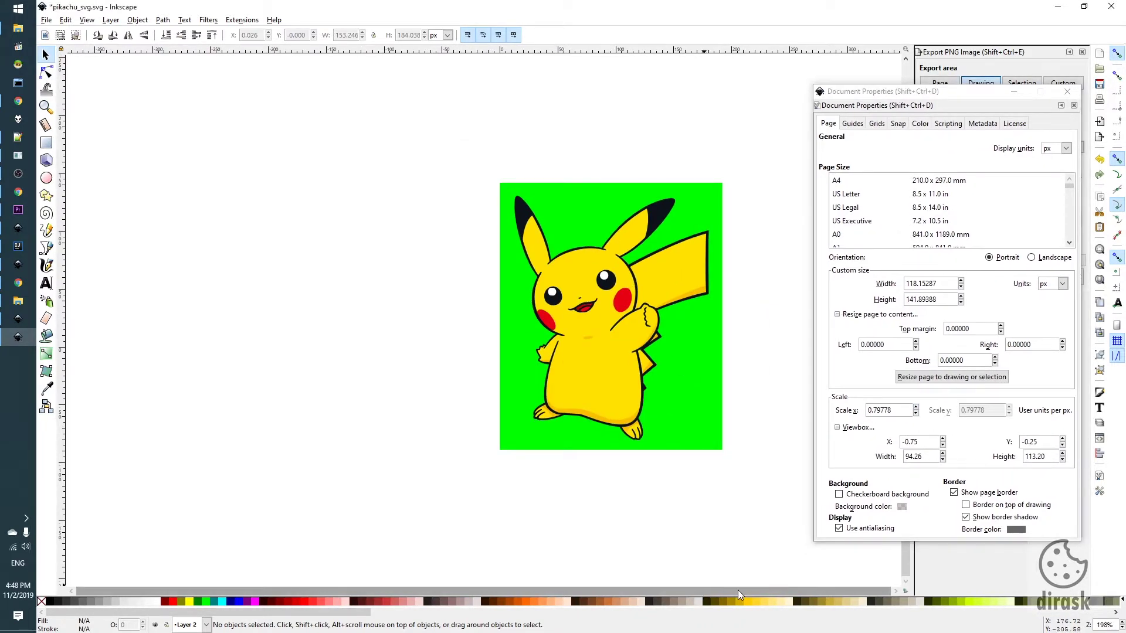
click(930, 381)
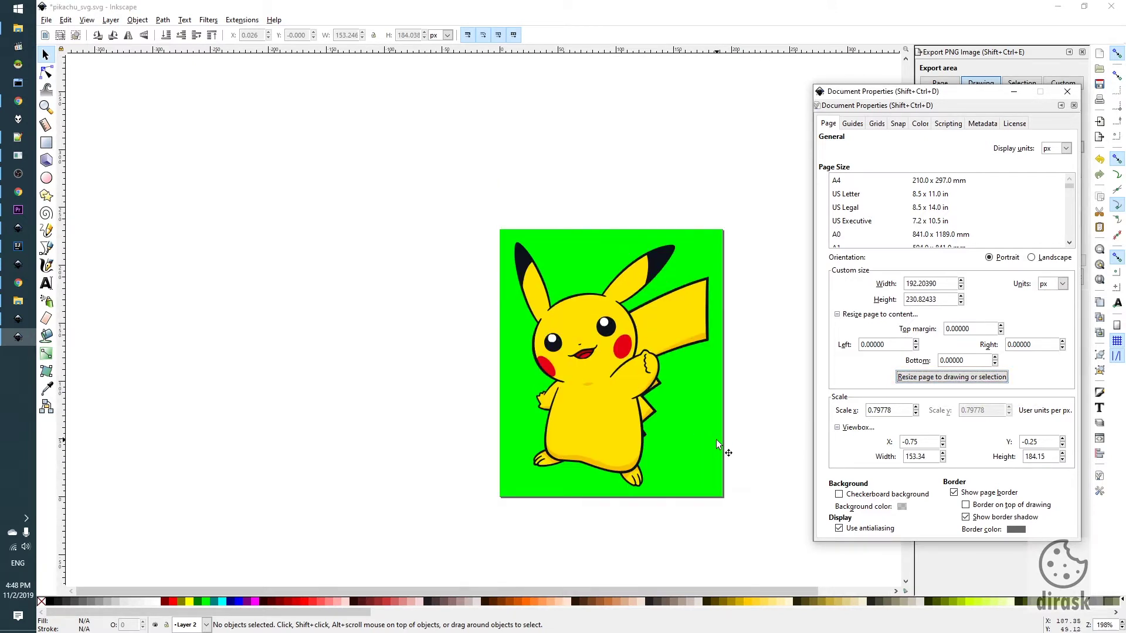
ctrl+scroll(614, 481, up, 1)
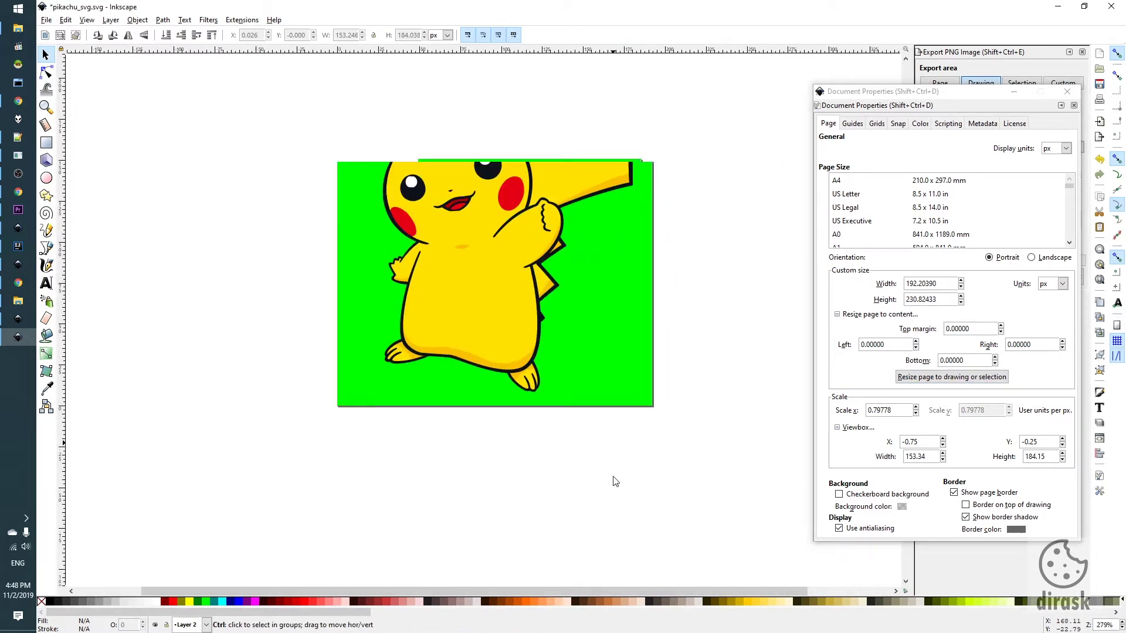
ctrl+scroll(622, 476, up, 1)
ctrl+scroll(631, 472, down, 1)
scroll(674, 472, up, 2)
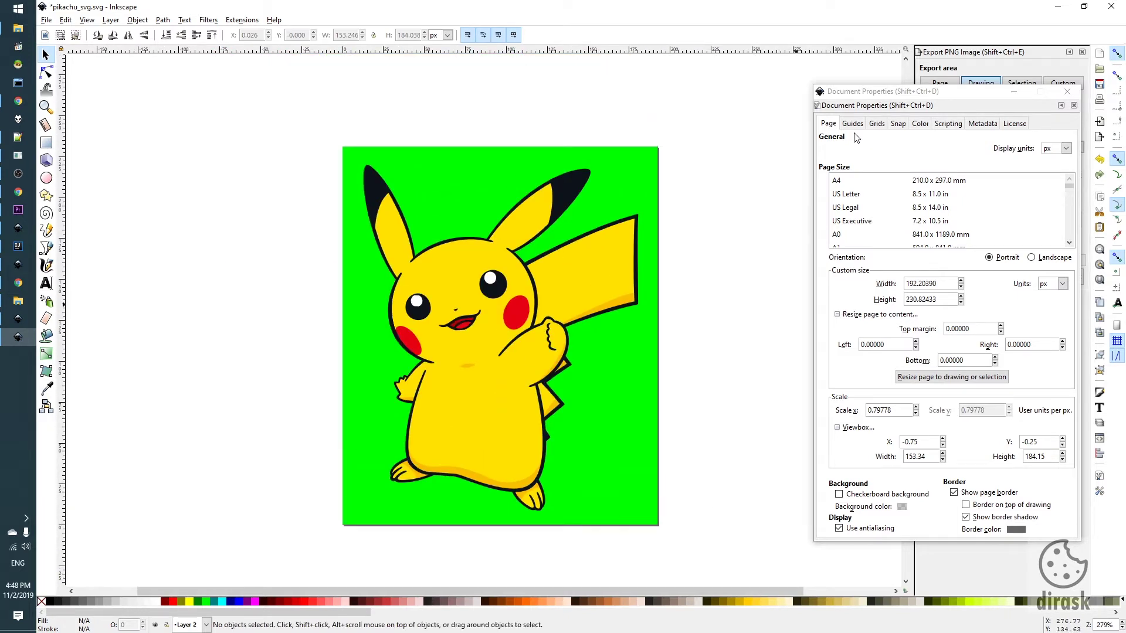
scroll(606, 353, down, 2)
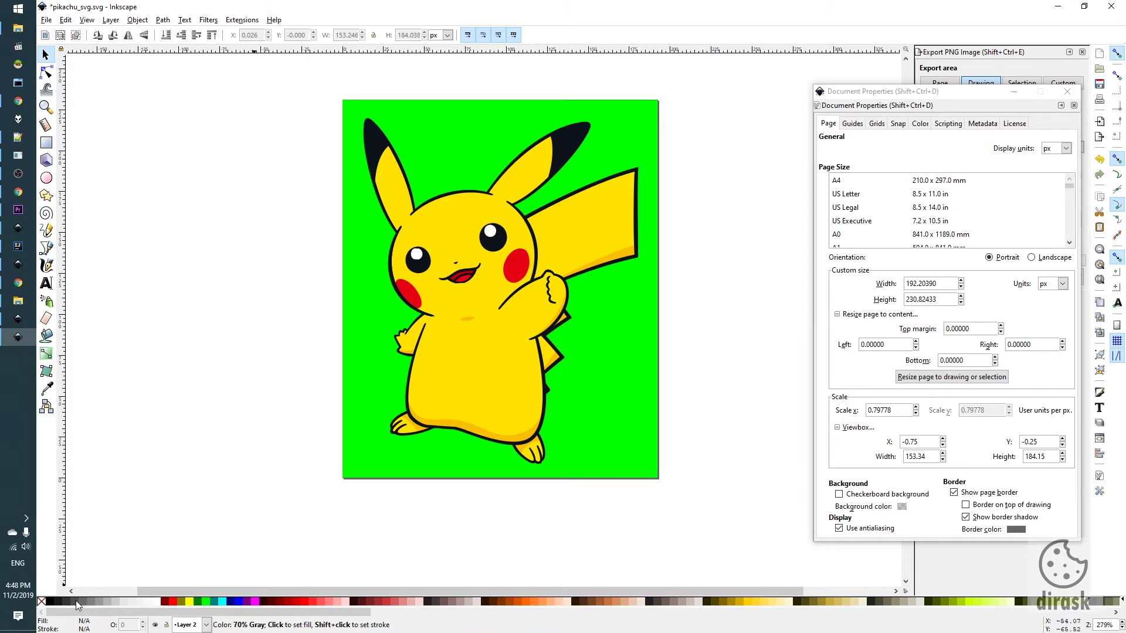
- Try dark red and #AA0000 fills on the background rectangle, restore its bright green fill, and deselect it
click(431, 459)
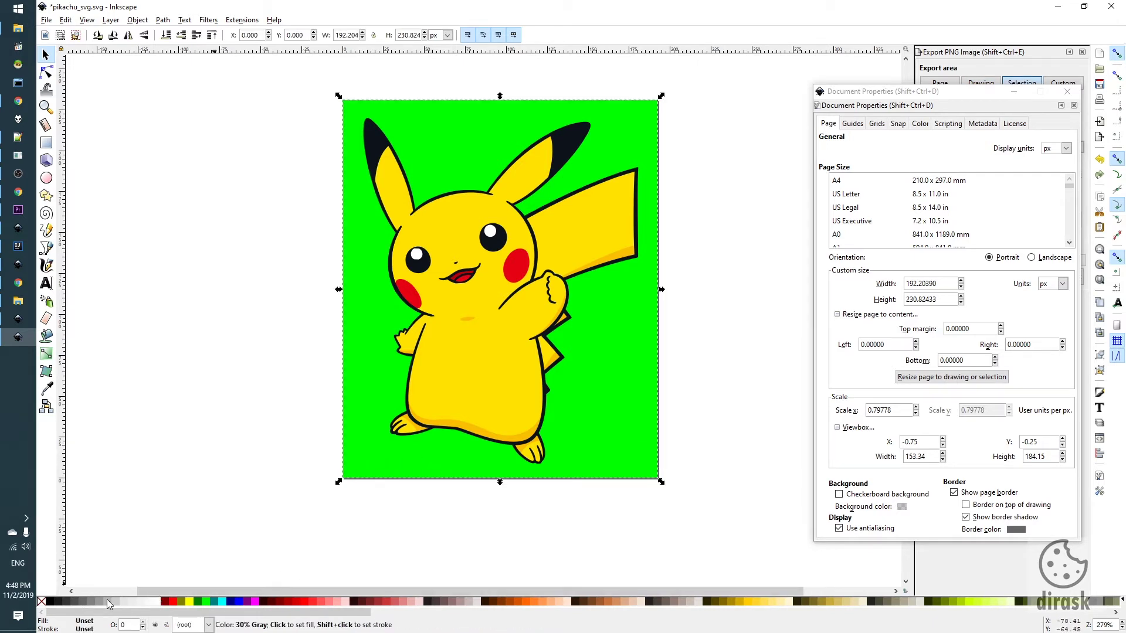
click(77, 600)
click(287, 601)
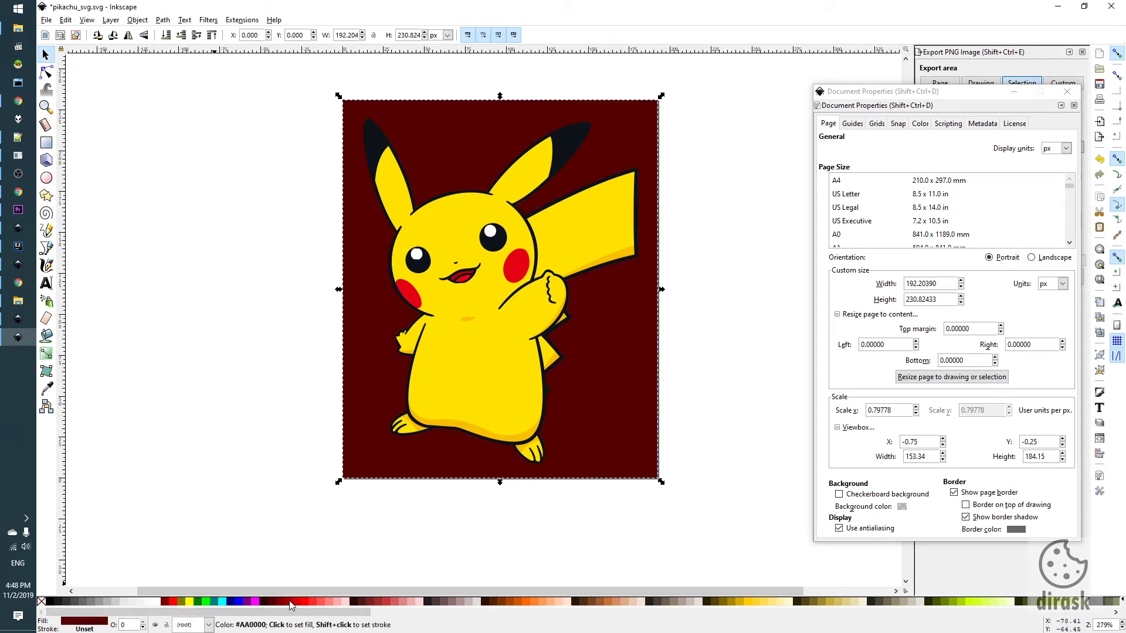
click(290, 601)
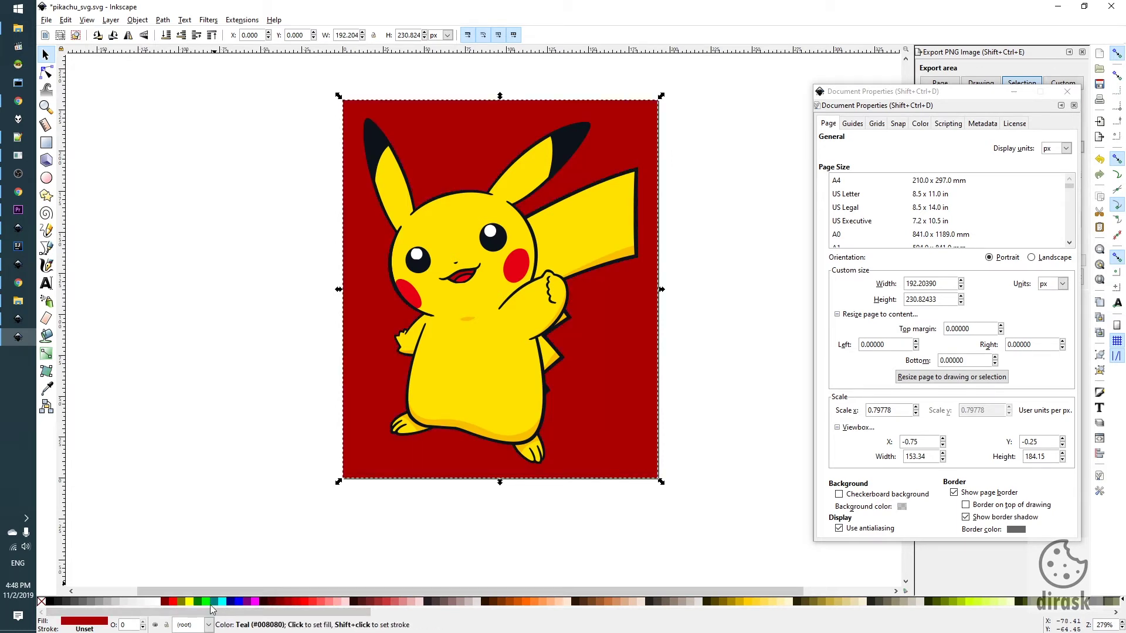
click(206, 601)
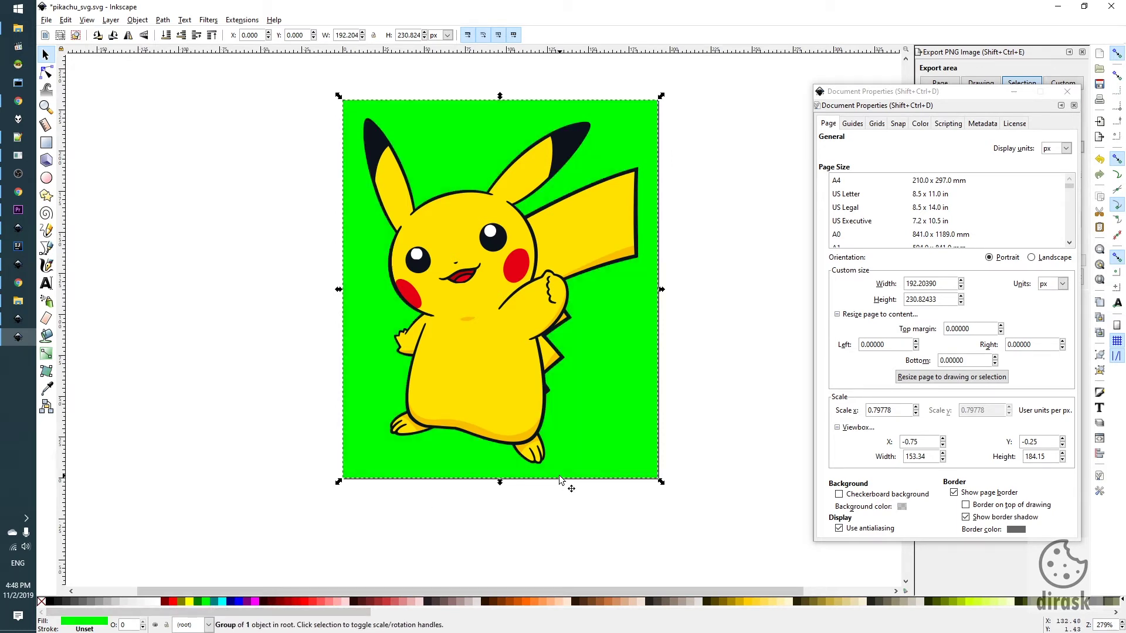
click(751, 214)
drag(895, 92, 785, 83)
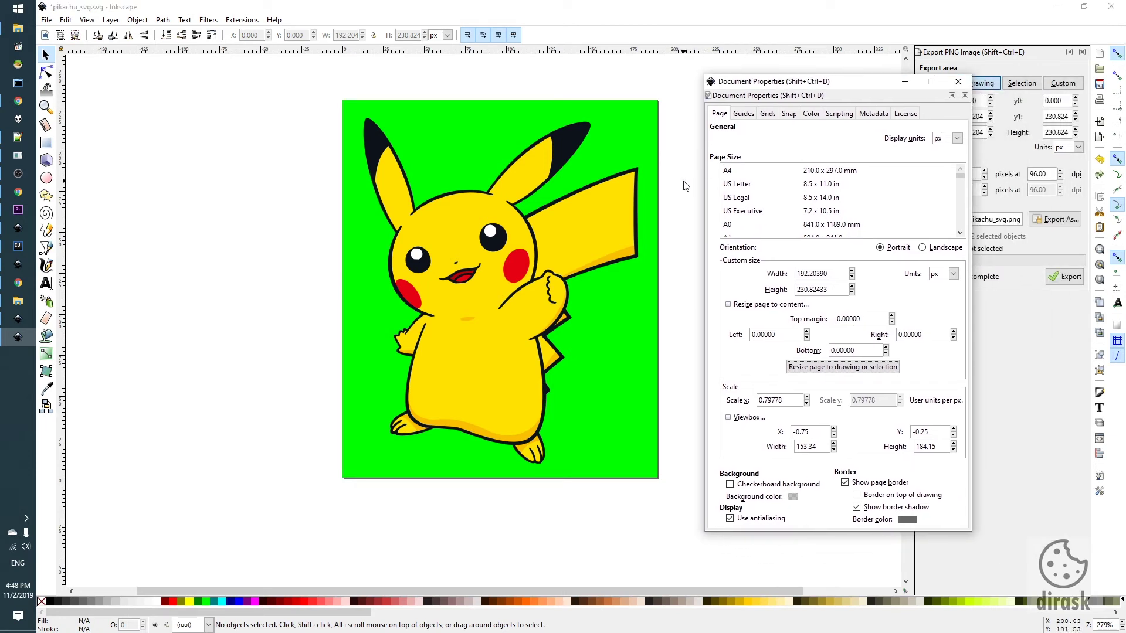